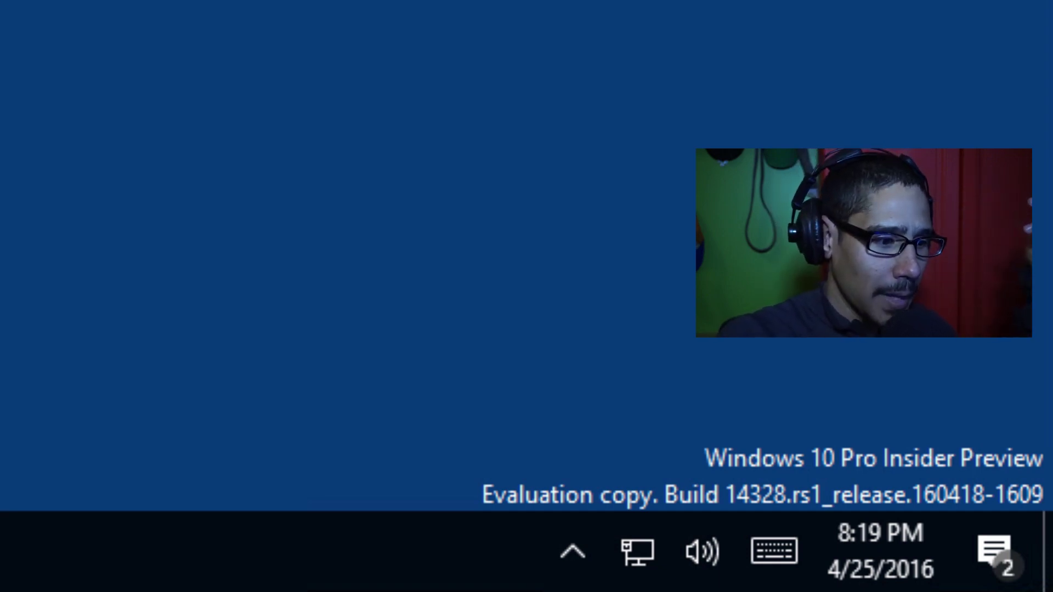
Show the Windows Ink Workspace button on the taskbar and open the workspace
{"action": "right_click", "coordinate": [236, 566]}
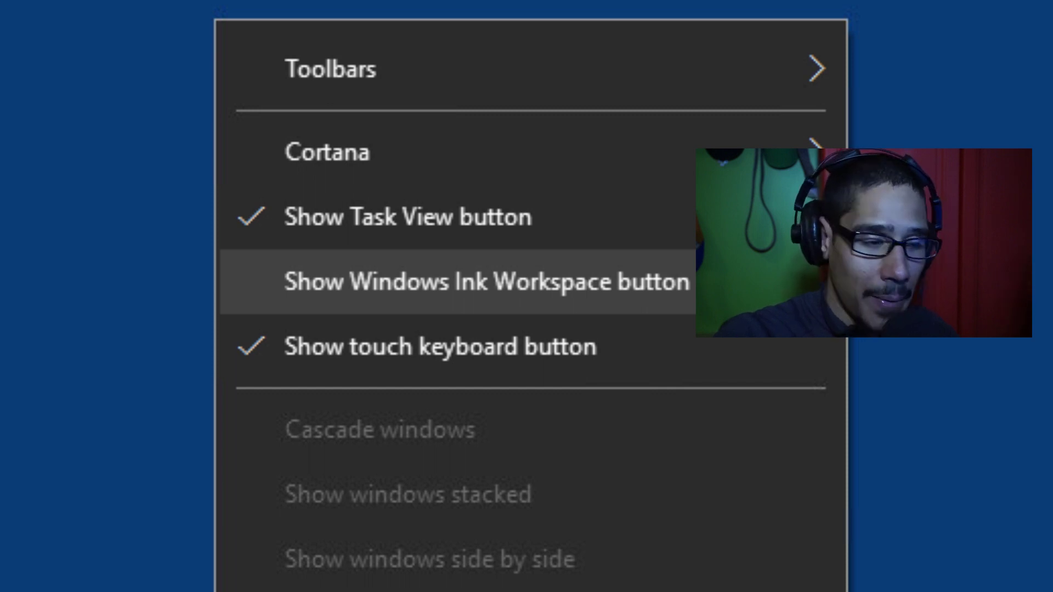
{"action": "left_click", "coordinate": [487, 282]}
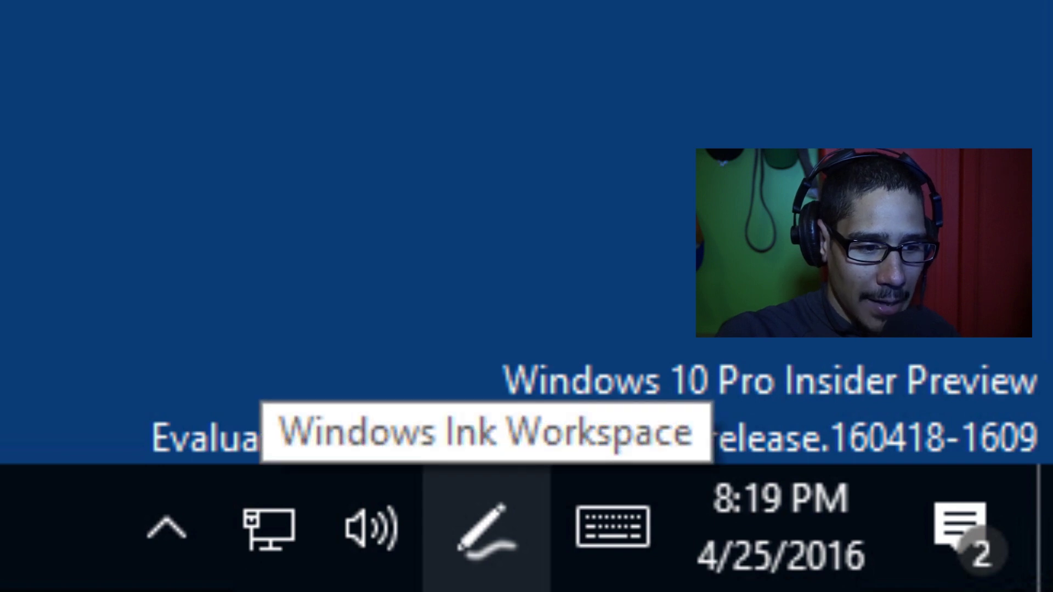
{"action": "left_click", "coordinate": [485, 526]}
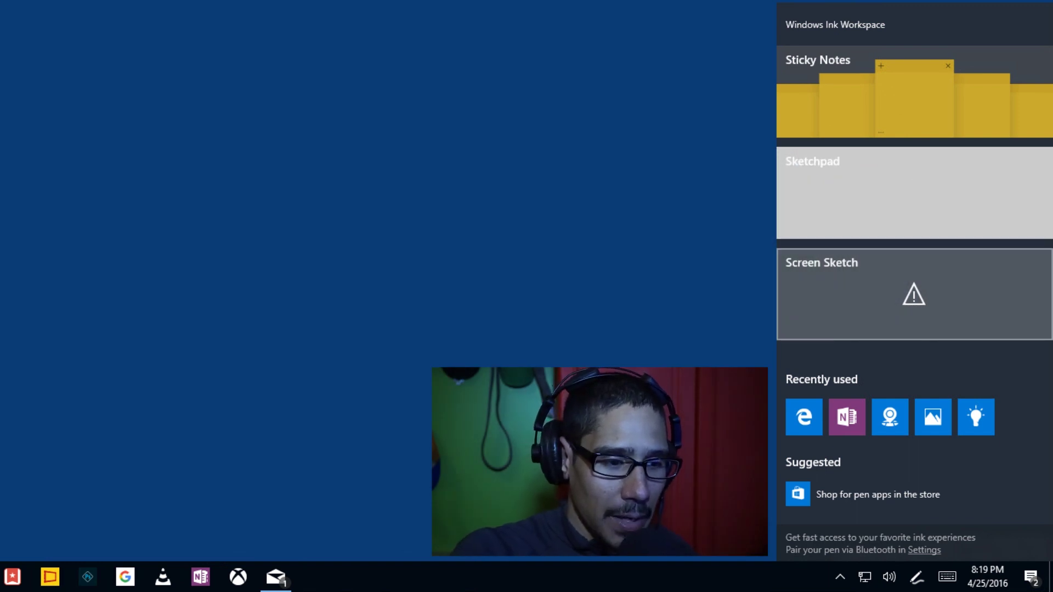
Open Sticky Notes, create two notes reading "fadfadfa" and "afdfadf", and return to the desktop
{"action": "left_click", "coordinate": [891, 277]}
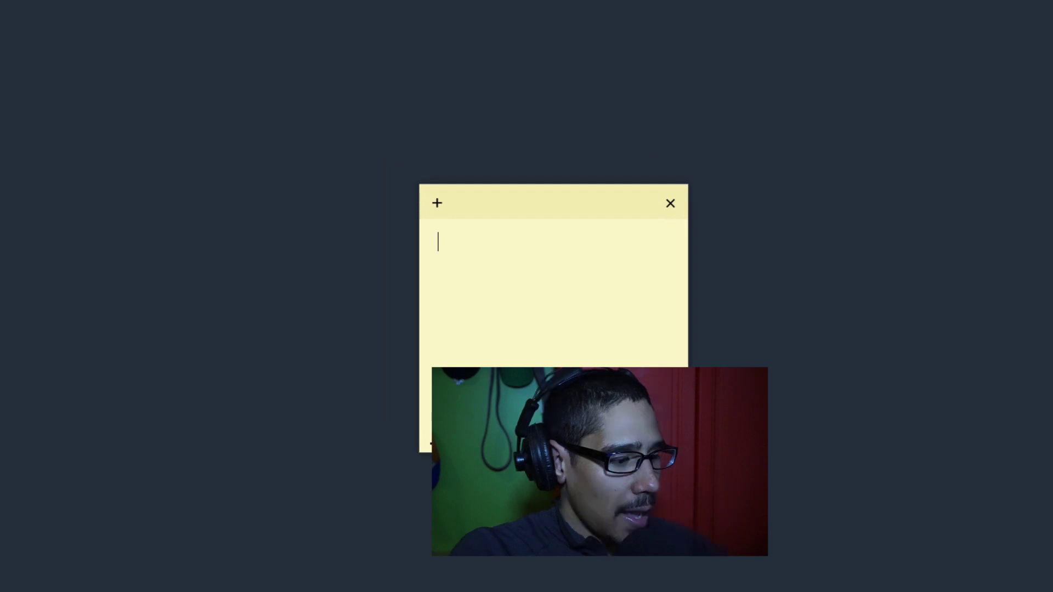
{"action": "type", "text": "fadfadfa"}
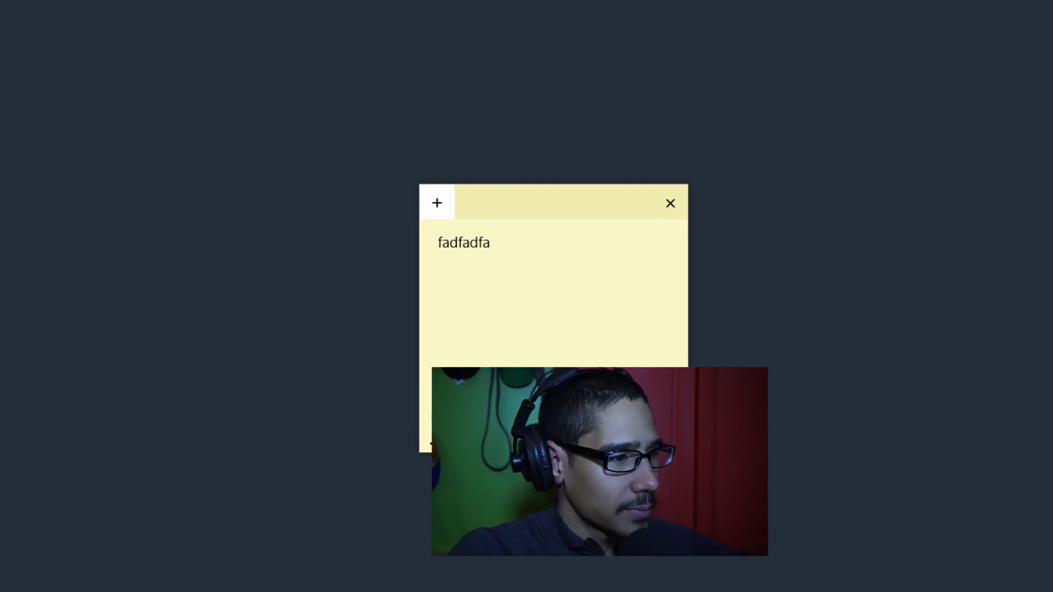
{"action": "key", "text": "ctrl+n"}
{"action": "type", "text": "afdfadf"}
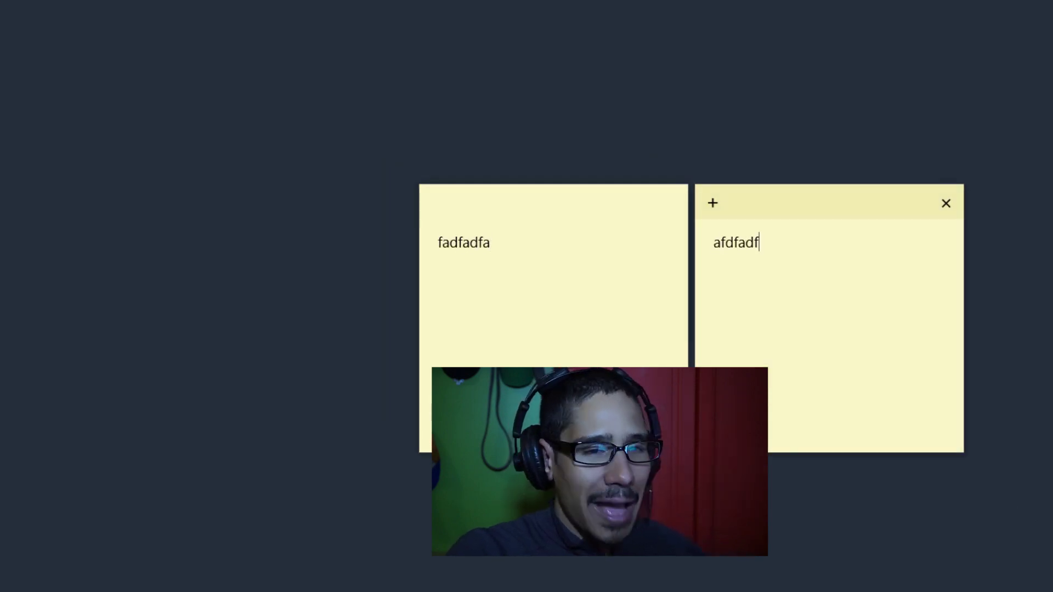
{"action": "key", "text": "Escape"}
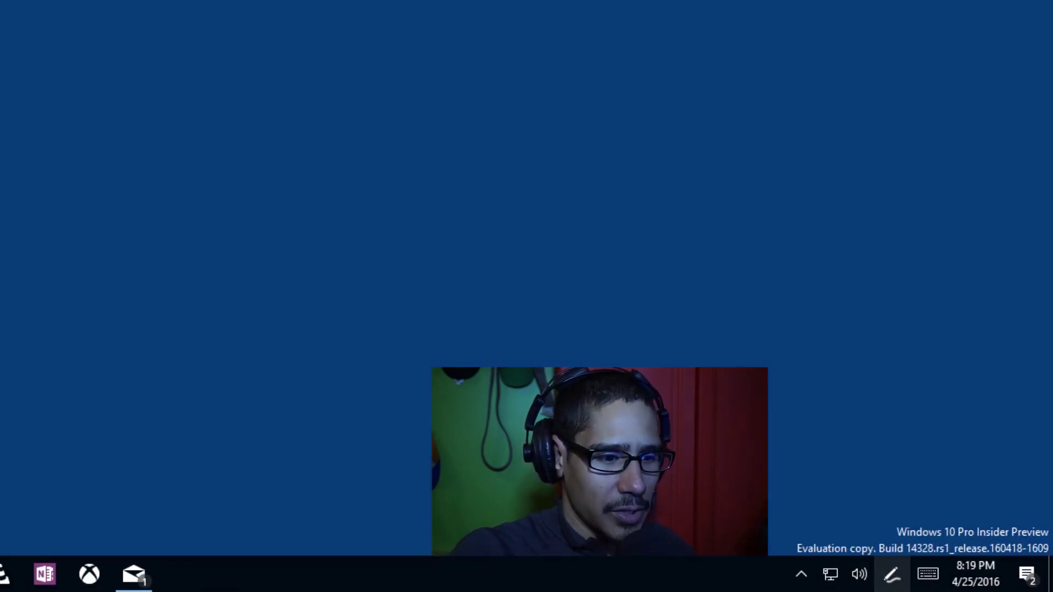
Open Sketchpad from the Windows Ink Workspace and scribble looping freehand strokes with the black ballpoint pen
{"action": "left_click", "coordinate": [892, 574]}
{"action": "left_click", "coordinate": [887, 120]}
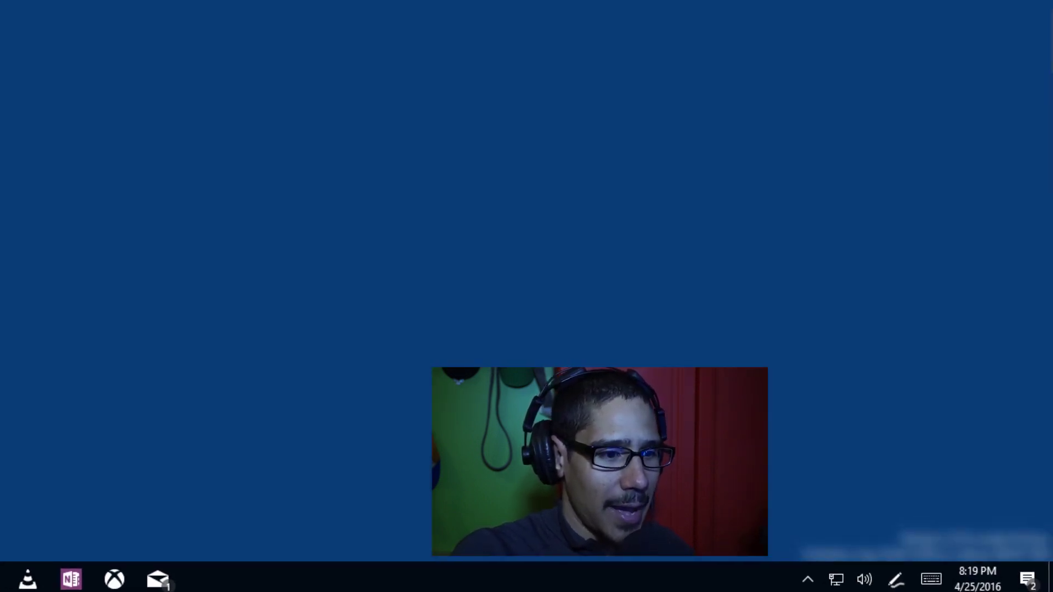
{"action": "mouse_move", "coordinate": [406, 230]}
{"action": "left_mouse_down"}
{"action": "mouse_move", "coordinate": [302, 314]}
{"action": "mouse_move", "coordinate": [591, 366]}
{"action": "left_mouse_up"}
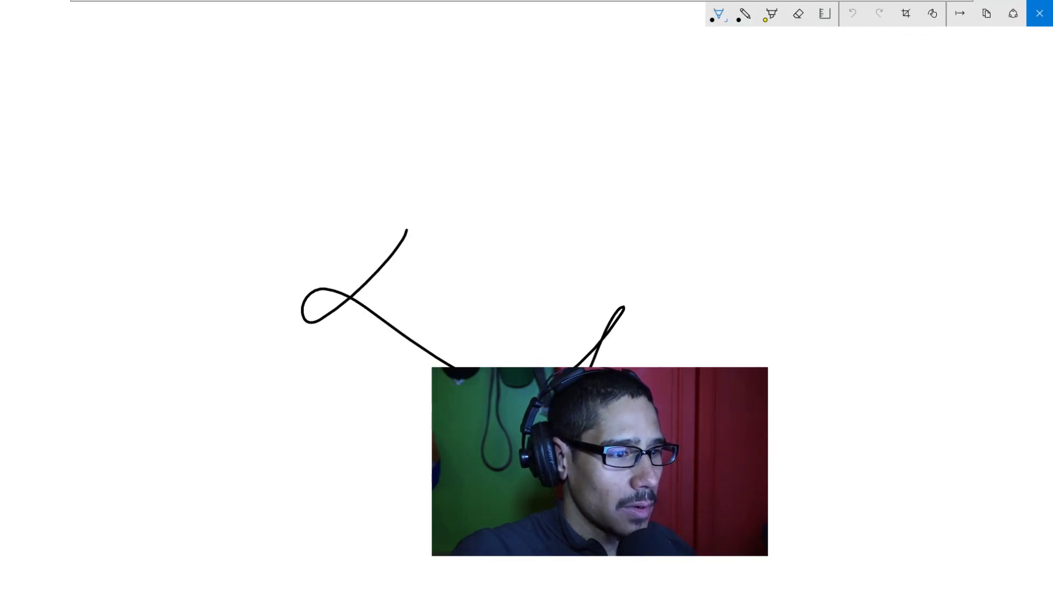
{"action": "mouse_move", "coordinate": [543, 395]}
{"action": "left_mouse_down"}
{"action": "mouse_move", "coordinate": [233, 315]}
{"action": "mouse_move", "coordinate": [634, 314]}
{"action": "left_mouse_up"}
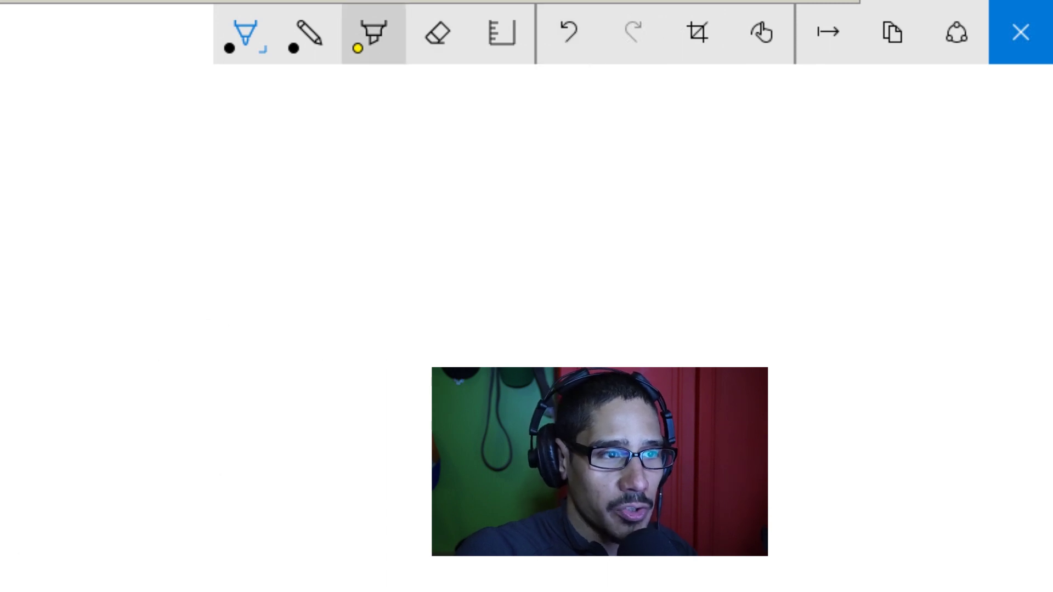
Browse the Sketchpad drawing tools, covering the pencil, the ballpoint pen's color palette and the ruler
{"action": "left_click", "coordinate": [309, 34]}
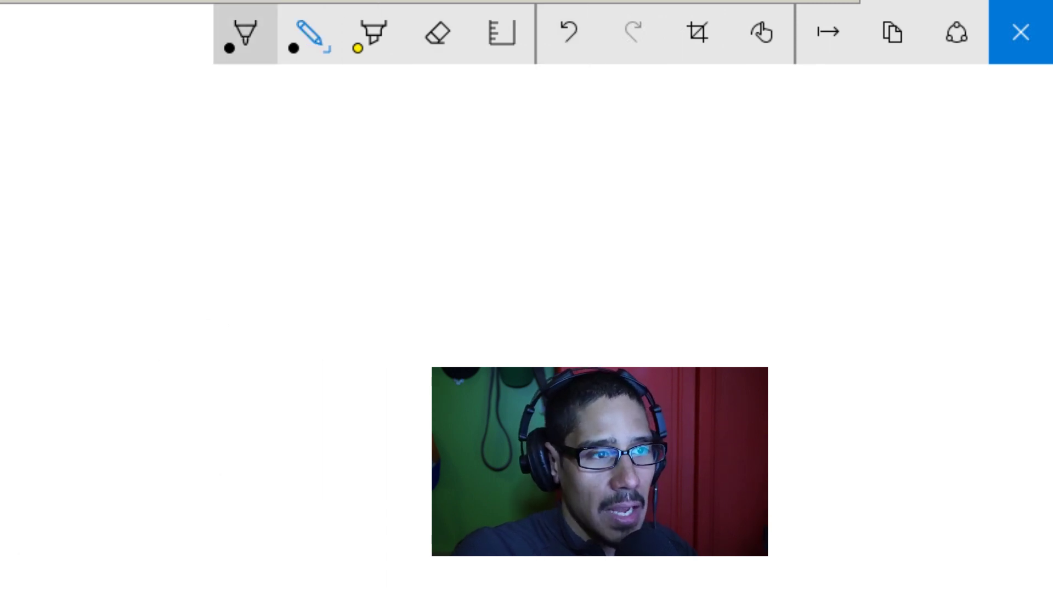
{"action": "left_click", "coordinate": [245, 34]}
{"action": "left_click", "coordinate": [245, 34]}
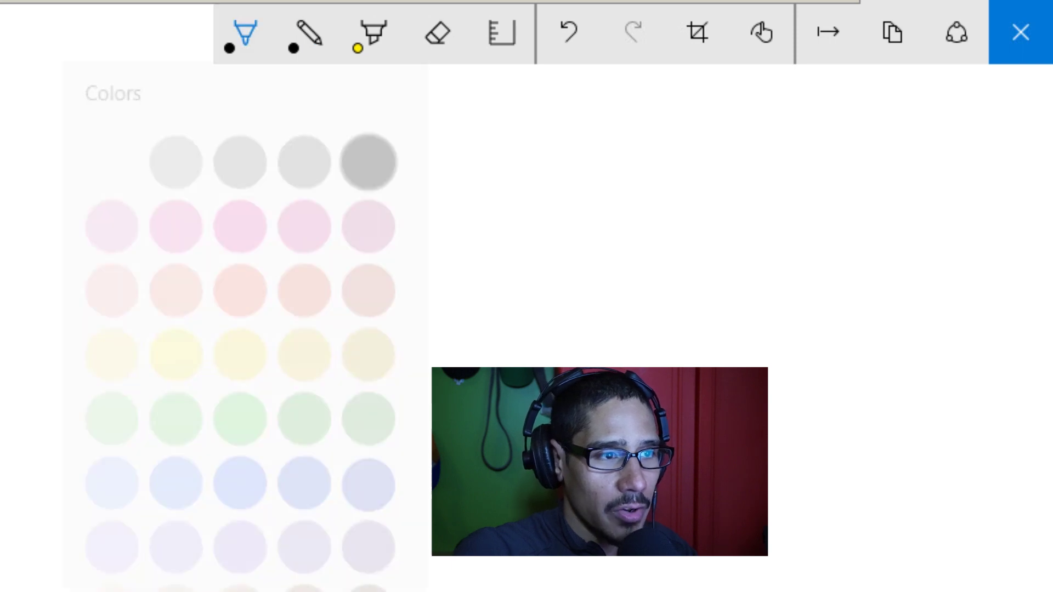
{"action": "left_click", "coordinate": [502, 34]}
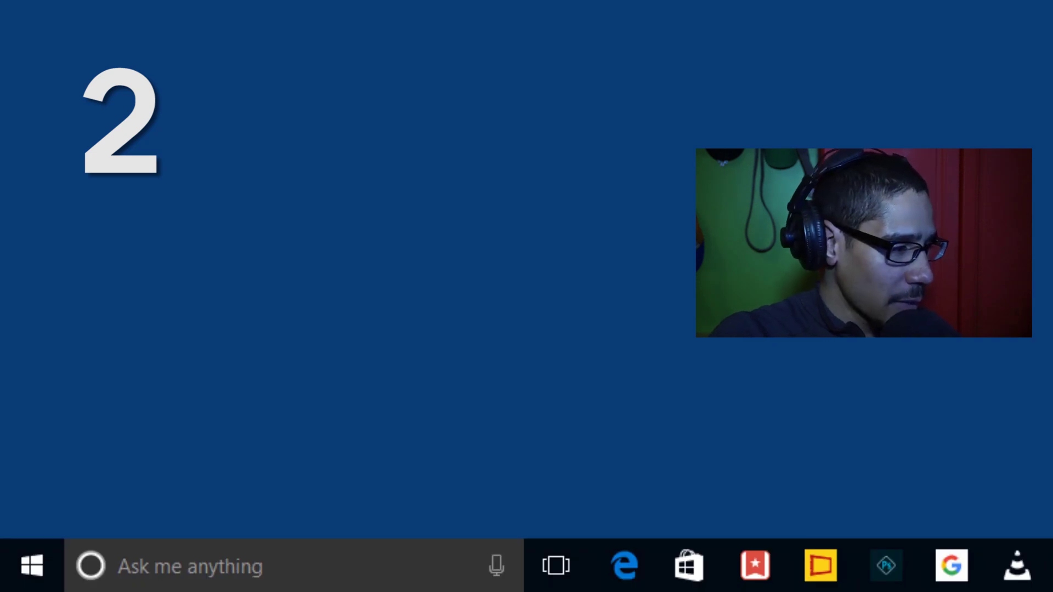
Open the Start menu and browse down its alphabetical app list
{"action": "key", "text": "super"}
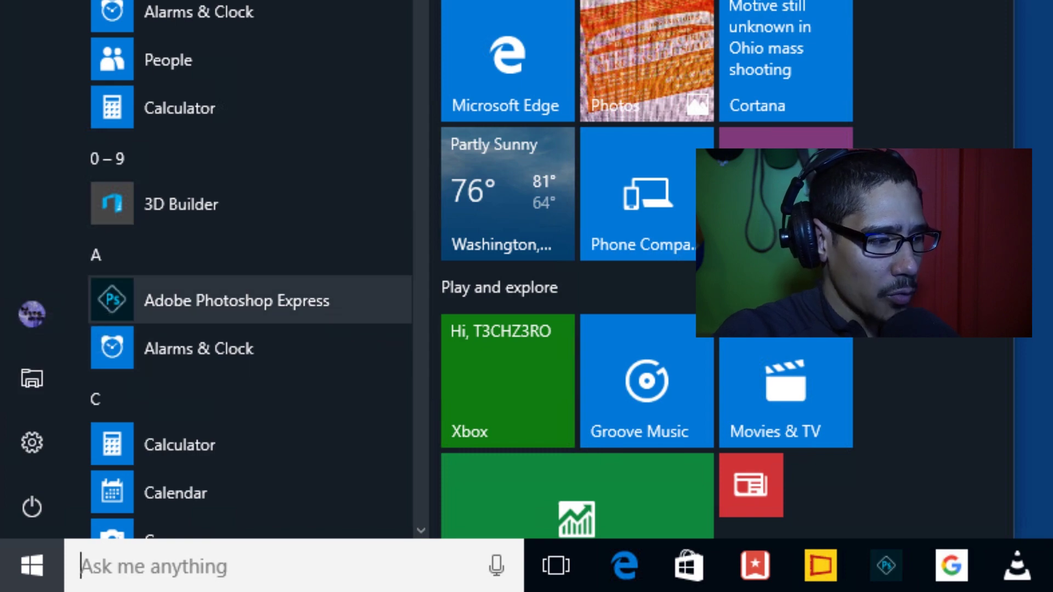
{"action": "scroll", "coordinate": [247, 192], "scroll_direction": "down", "scroll_amount": 6}
{"action": "scroll", "coordinate": [247, 274], "scroll_direction": "down", "scroll_amount": 15}
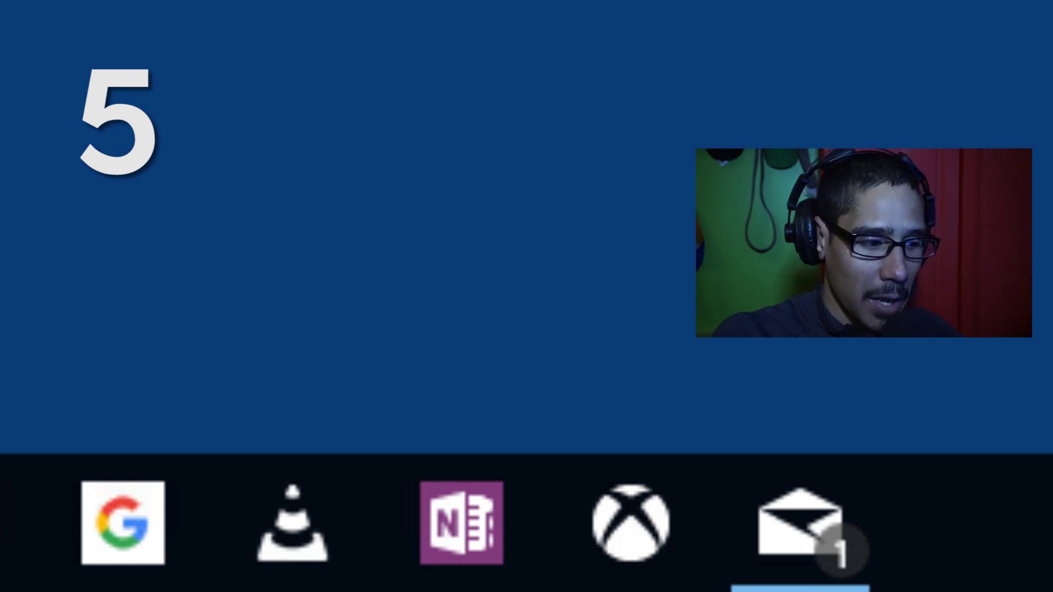
{"action": "right_click", "coordinate": [800, 523]}
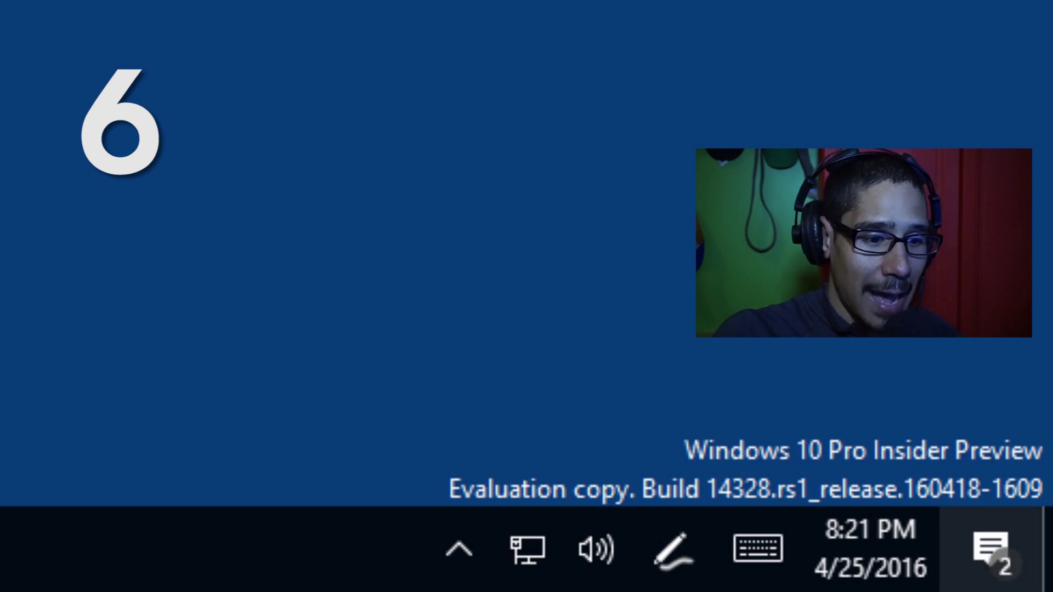
Turn on Tablet mode from the action center's quick actions
{"action": "left_click", "coordinate": [990, 549]}
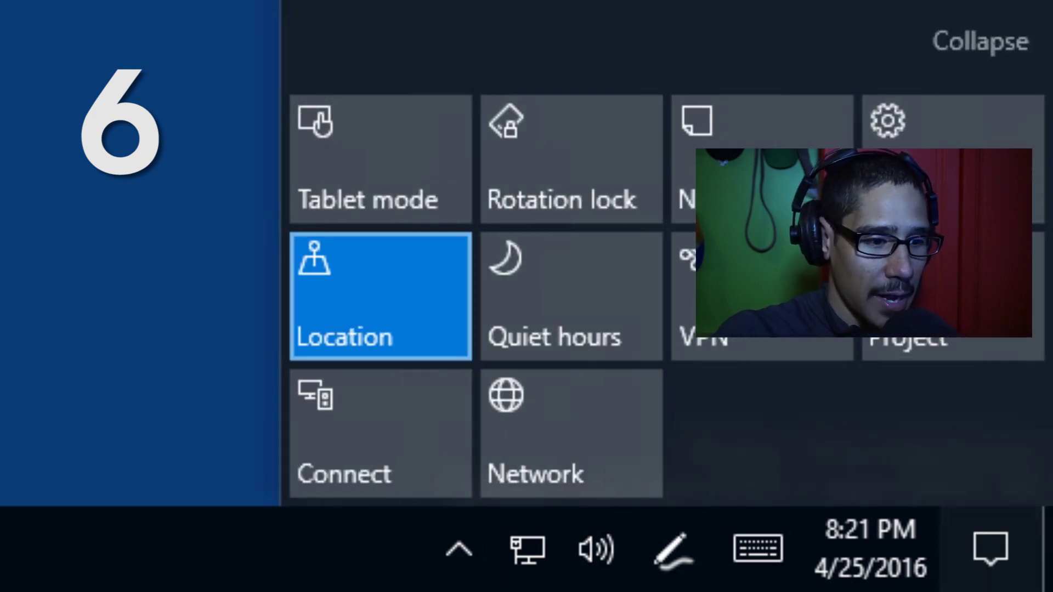
{"action": "left_click", "coordinate": [397, 168]}
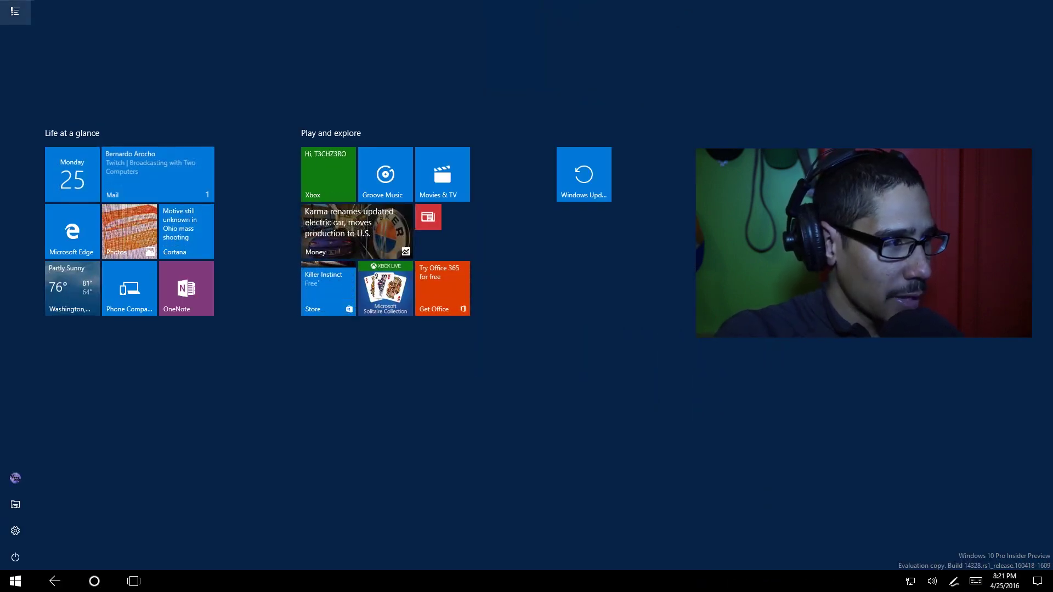
Browse the full-screen all-apps list in tablet mode and open Settings from the Start screen
{"action": "left_click", "coordinate": [15, 10]}
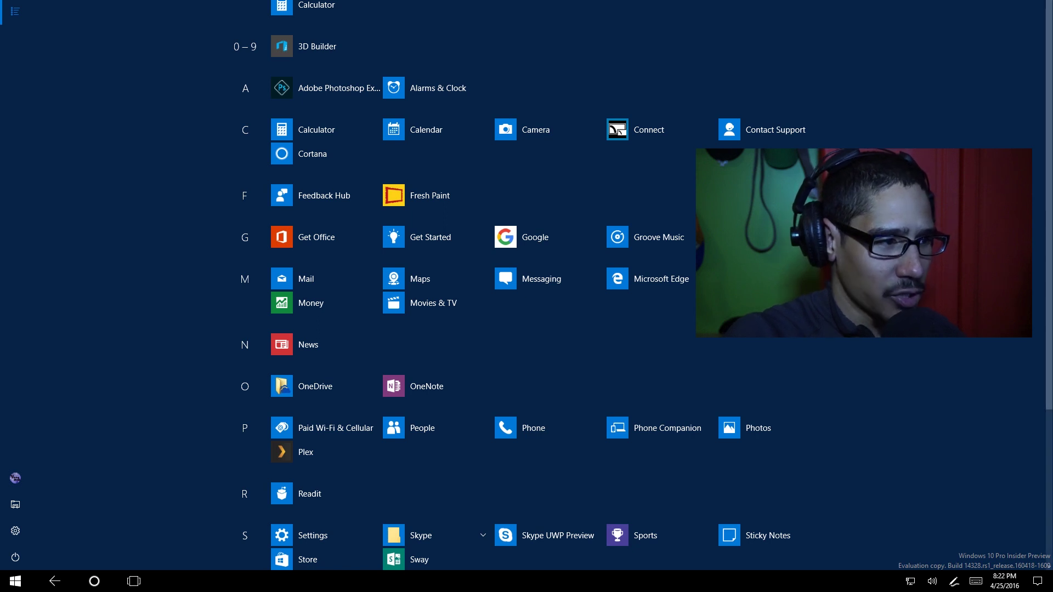
{"action": "scroll", "coordinate": [526, 285], "scroll_direction": "down", "scroll_amount": 4}
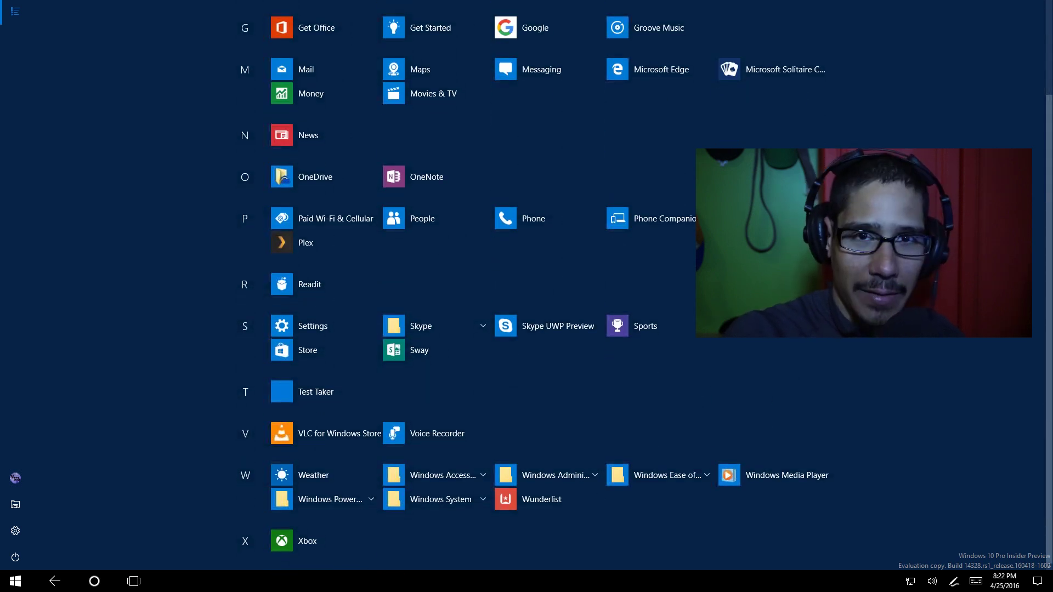
{"action": "scroll", "coordinate": [526, 285], "scroll_direction": "up", "scroll_amount": 4}
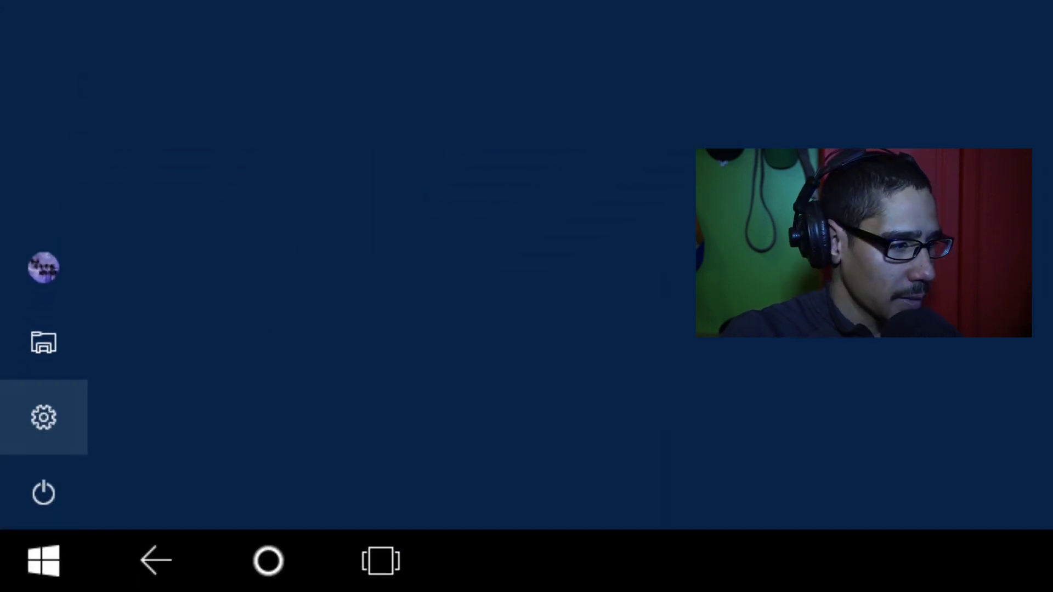
{"action": "left_click", "coordinate": [43, 418]}
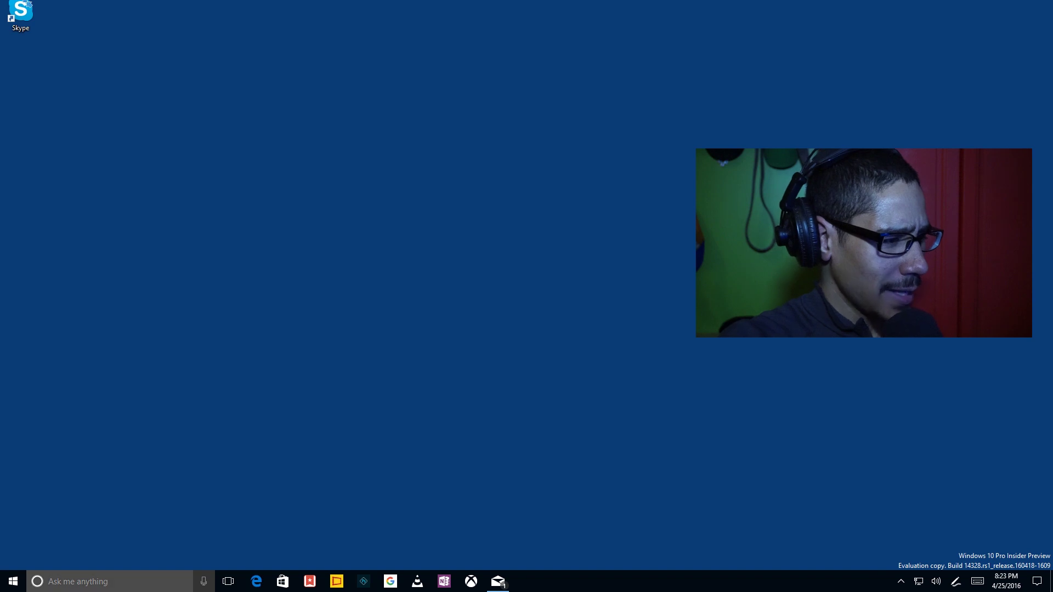
Enable the lock screen option in Cortana's settings so Cortana can be used while the device is locked
{"action": "left_click", "coordinate": [114, 581]}
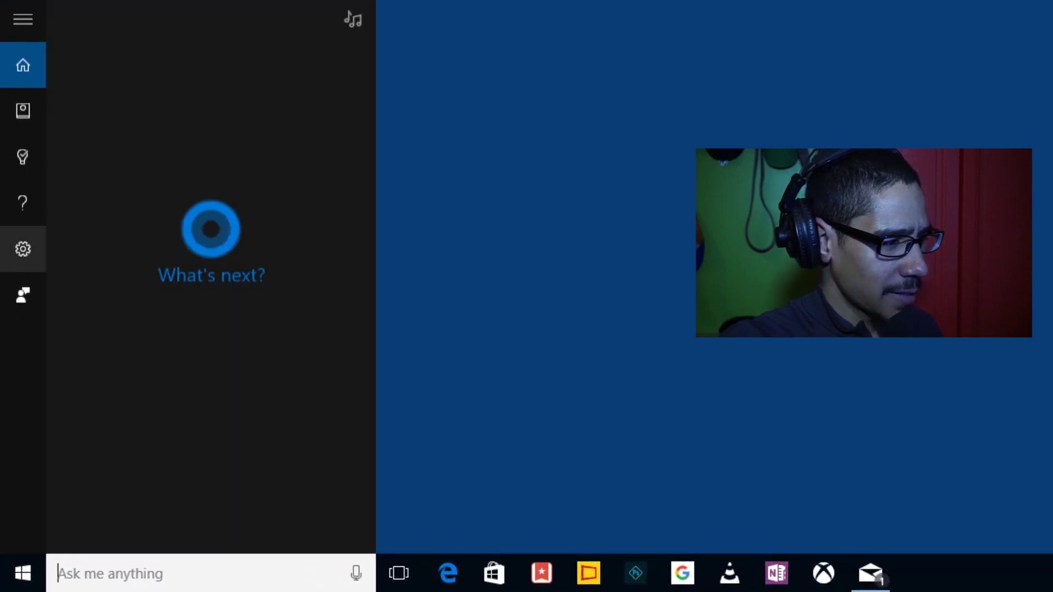
{"action": "left_click", "coordinate": [22, 248]}
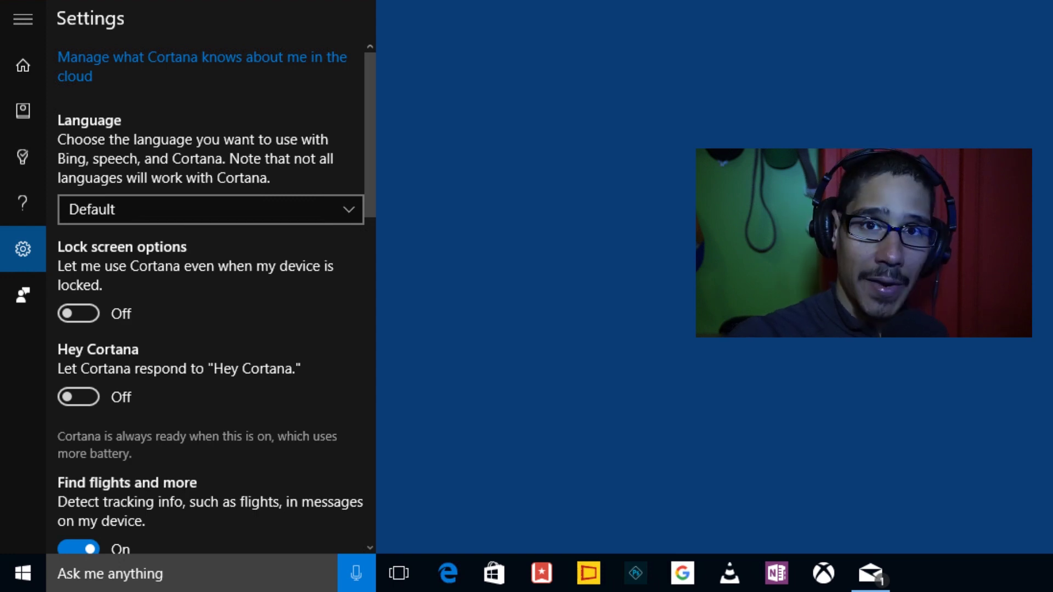
{"action": "left_click", "coordinate": [79, 314]}
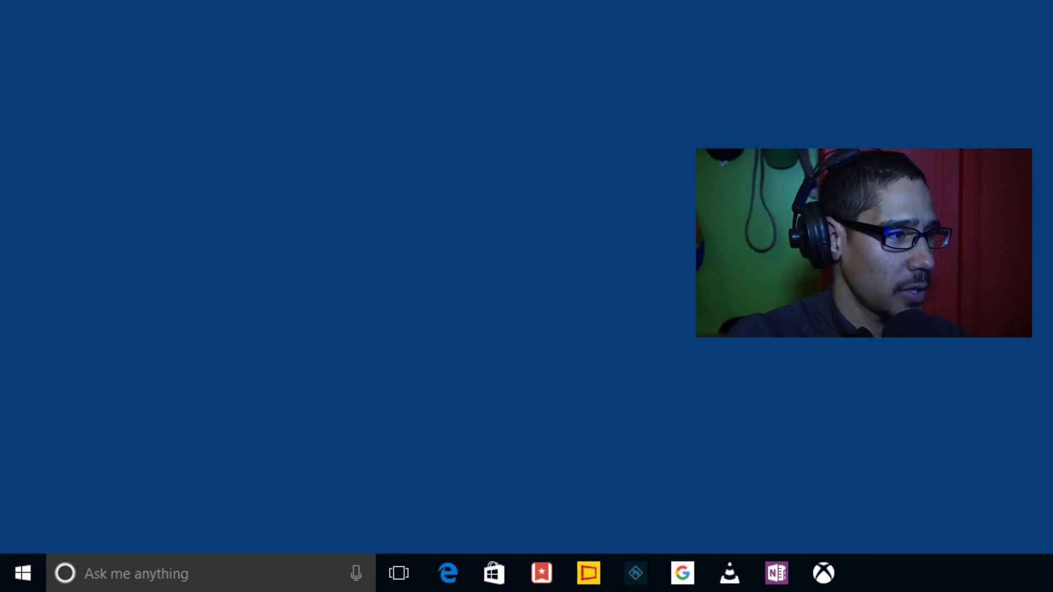
Lock the computer from the Windows security screen
{"action": "key", "text": "ctrl+alt+Delete"}
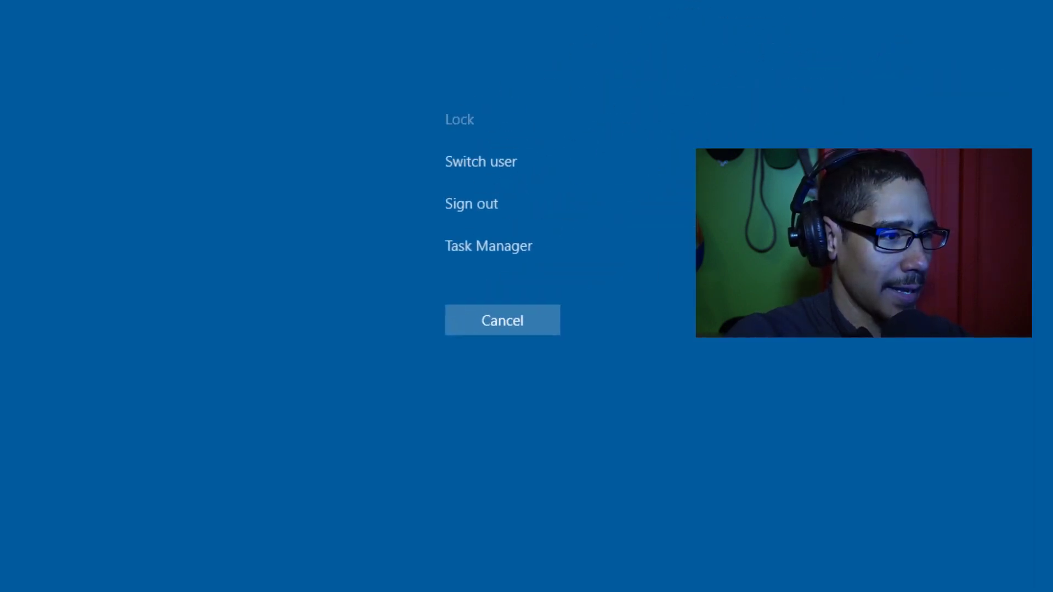
{"action": "left_click", "coordinate": [459, 117]}
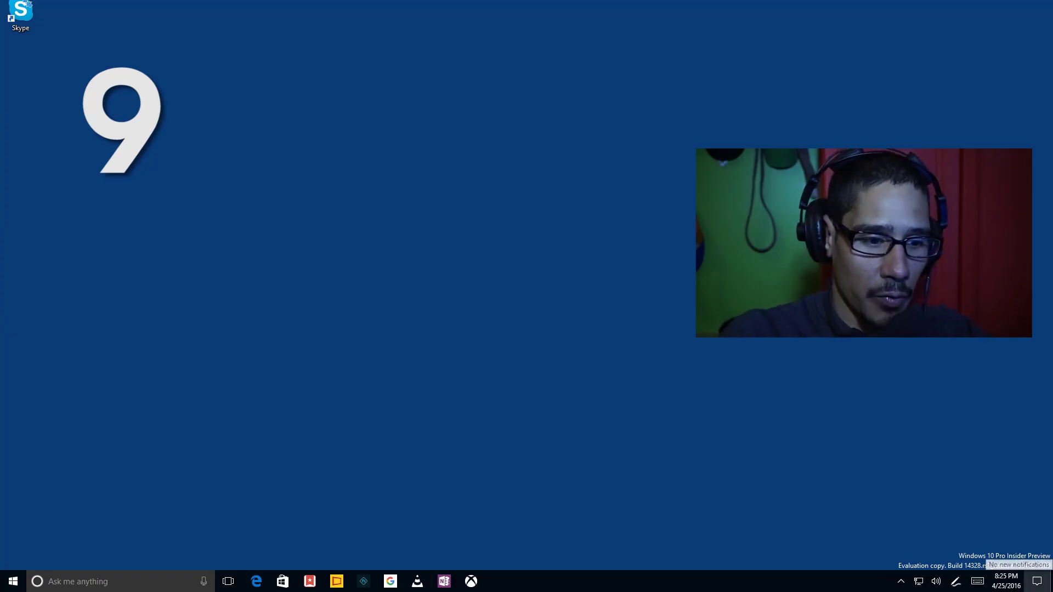
Expand and collapse the location notification in the action center, and close the action center
{"action": "left_click", "coordinate": [1037, 581]}
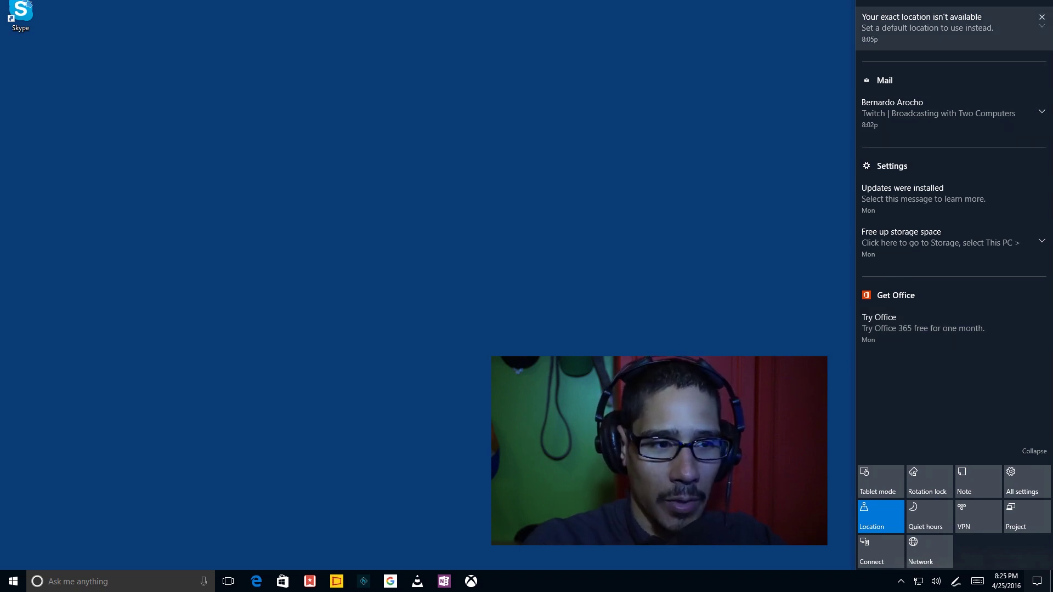
{"action": "left_click", "coordinate": [1042, 26]}
{"action": "left_click", "coordinate": [1041, 25]}
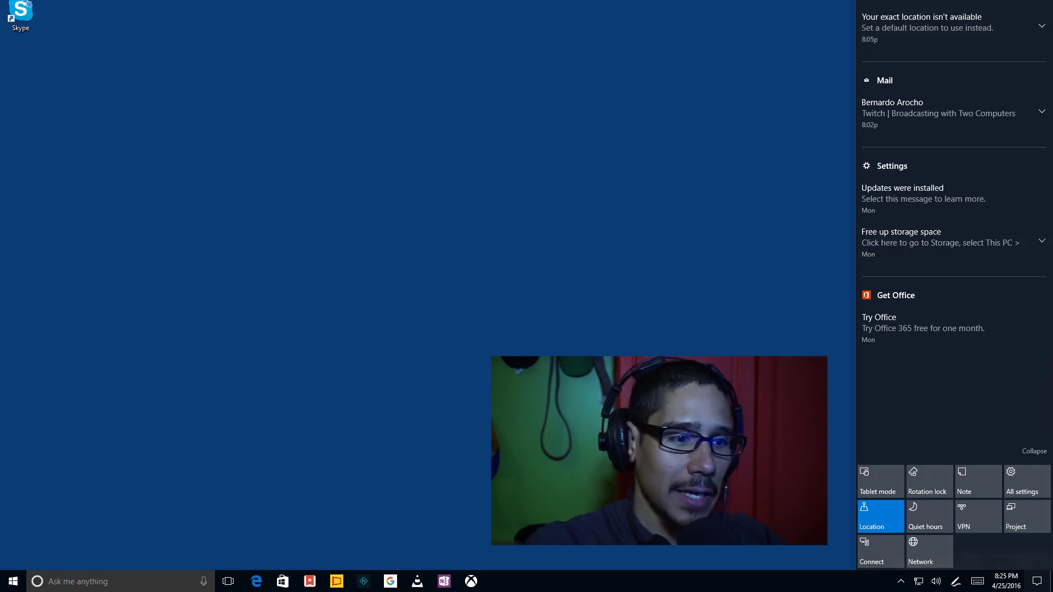
{"action": "key", "text": "super+a"}
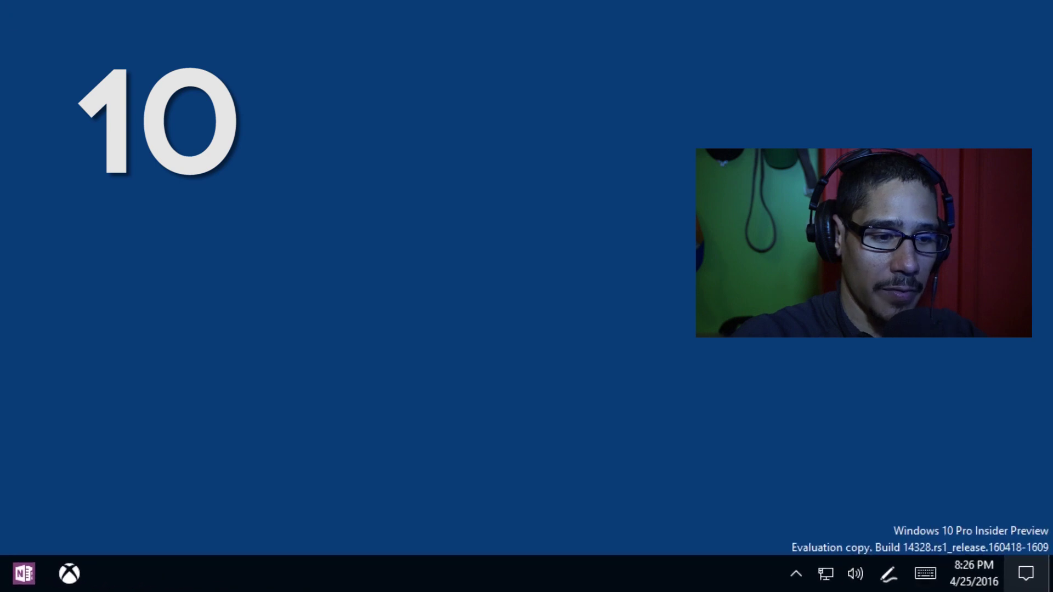
Open the Notifications & actions page of the System settings and bring up the action center to compare quick actions
{"action": "key", "text": "super+a"}
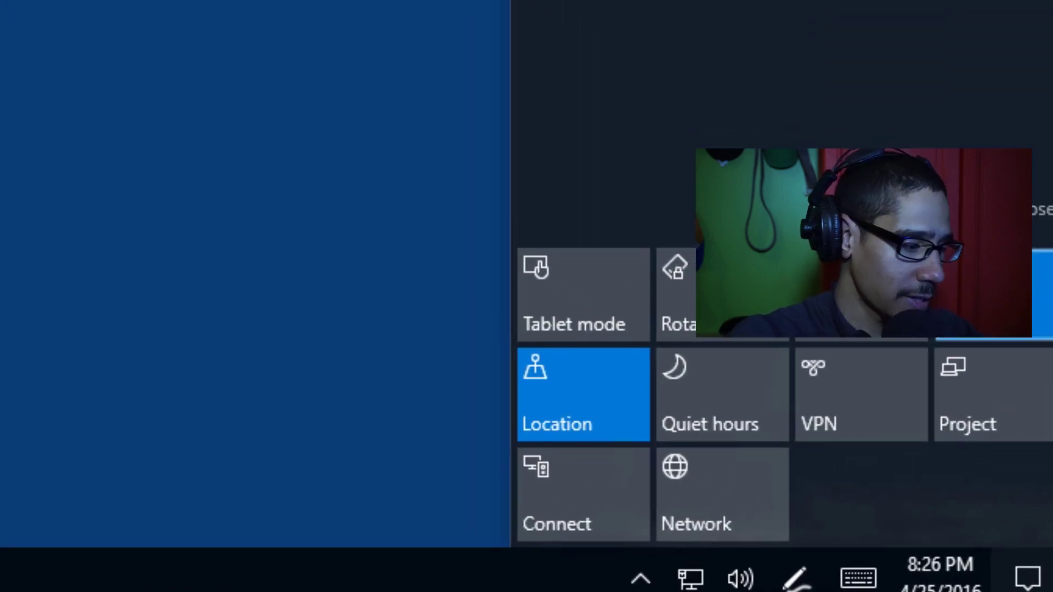
{"action": "key", "text": "super+i"}
{"action": "key", "text": "Tab"}
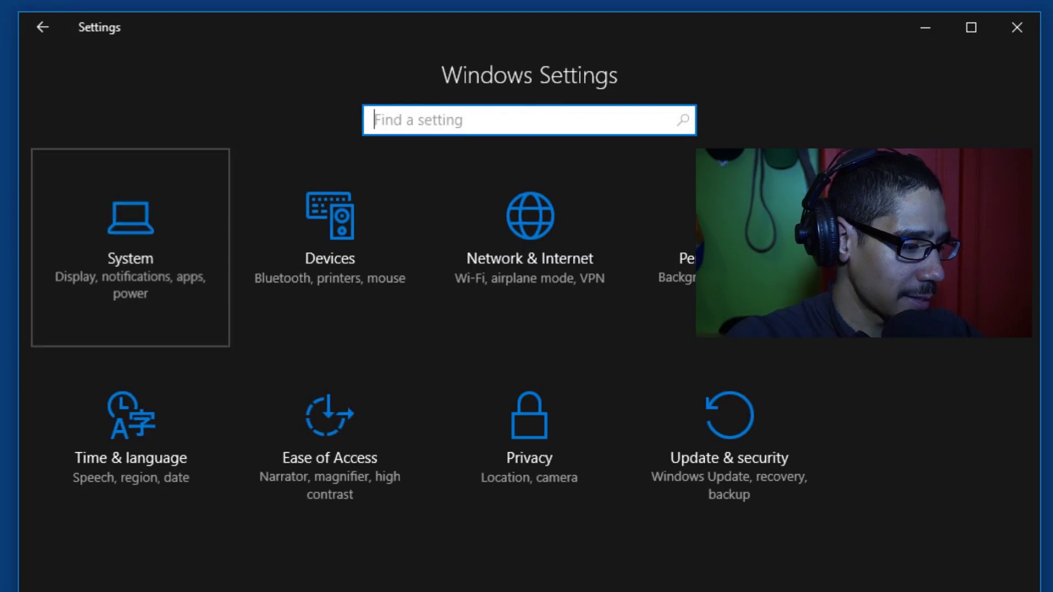
{"action": "key", "text": "Return"}
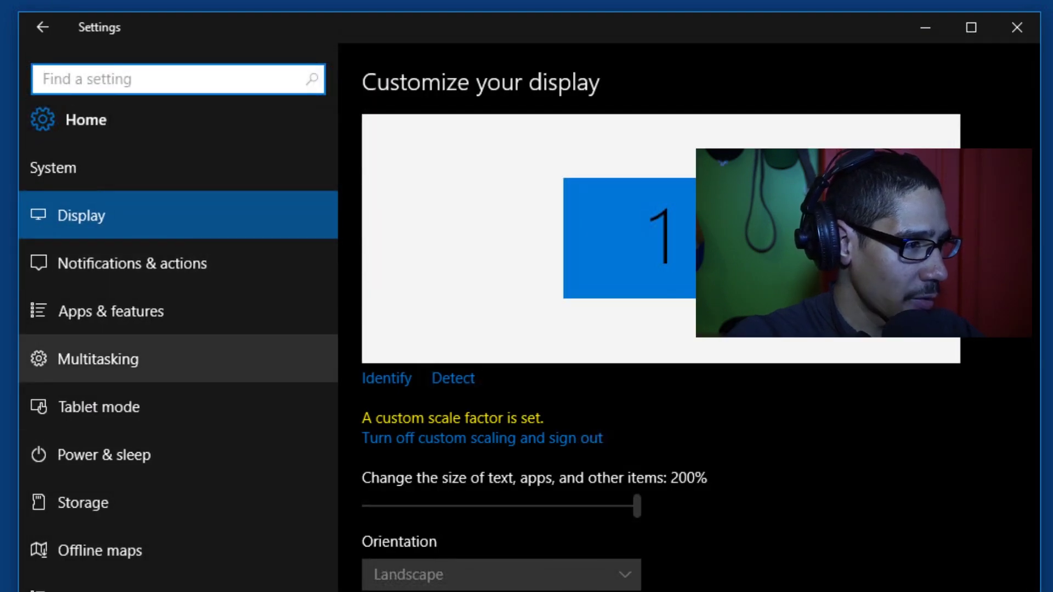
{"action": "left_click", "coordinate": [178, 263]}
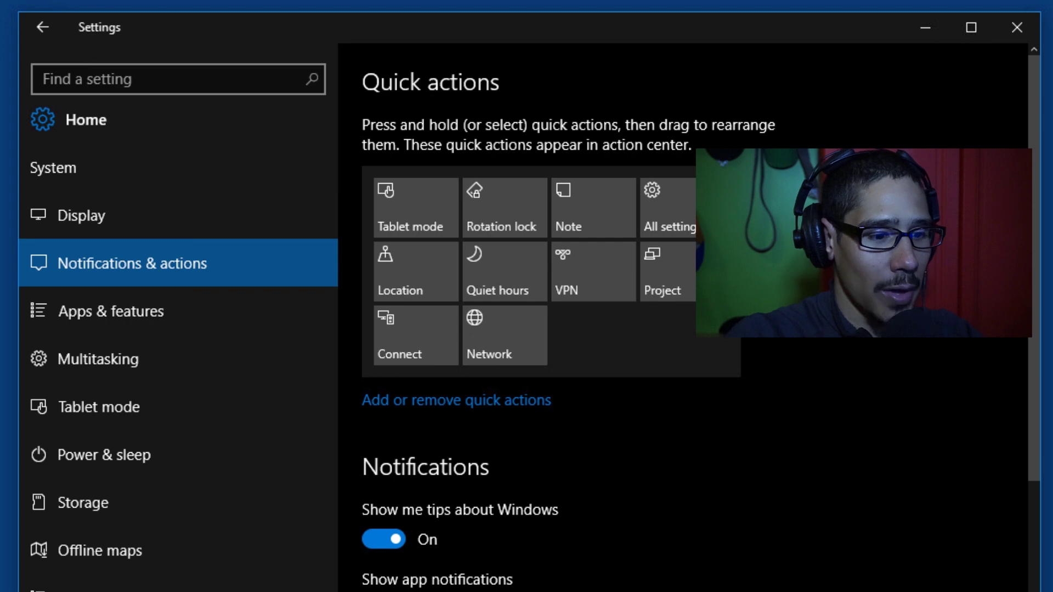
{"action": "key", "text": "super+a"}
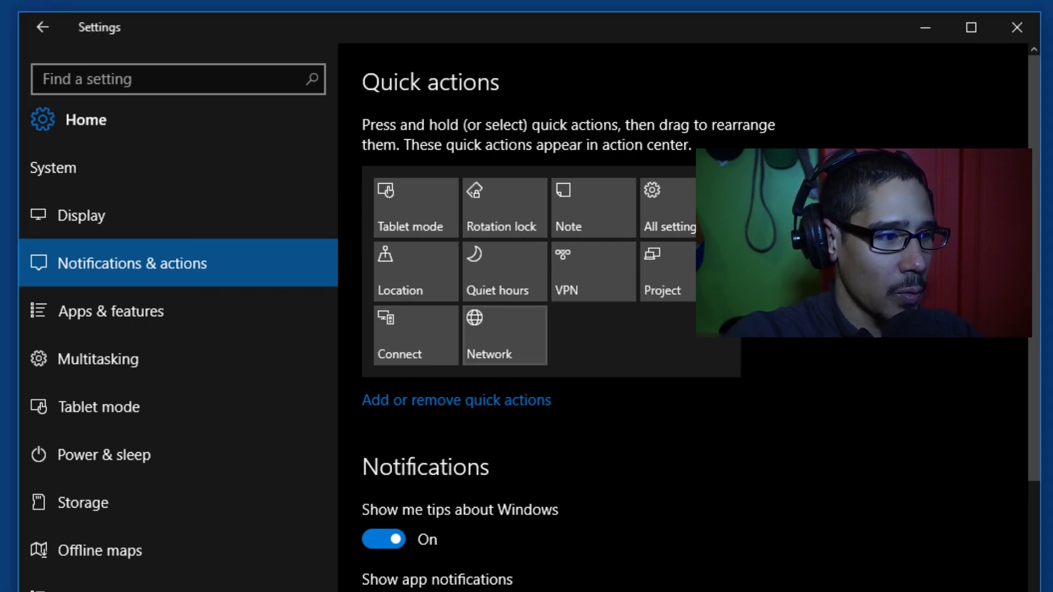
Move the Network quick action to the first position in the grid and bring up the action center
{"action": "left_click_drag", "start_coordinate": [505, 335], "coordinate": [415, 209]}
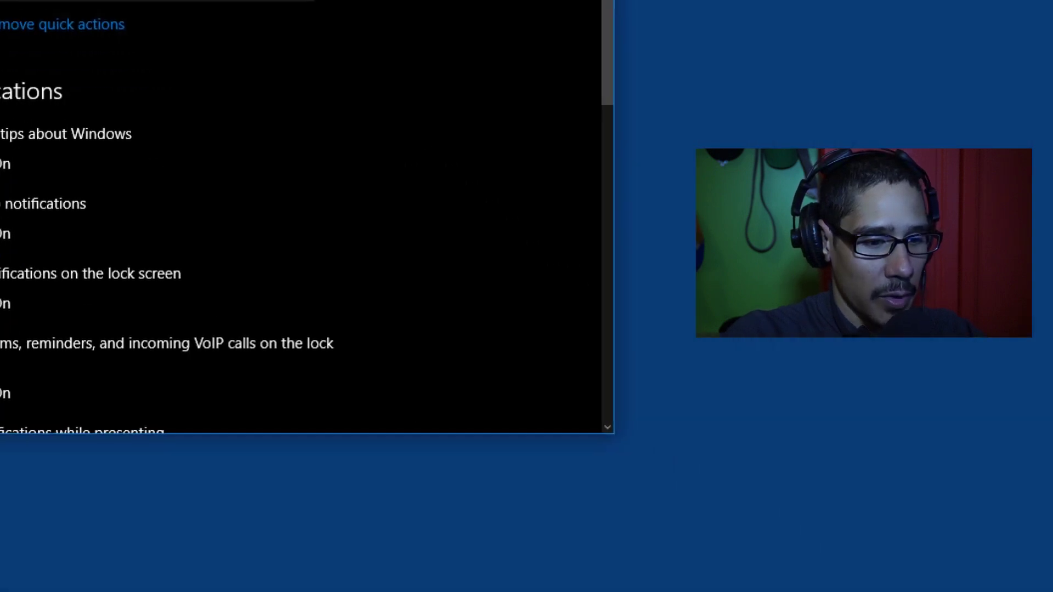
{"action": "left_click", "coordinate": [1023, 571]}
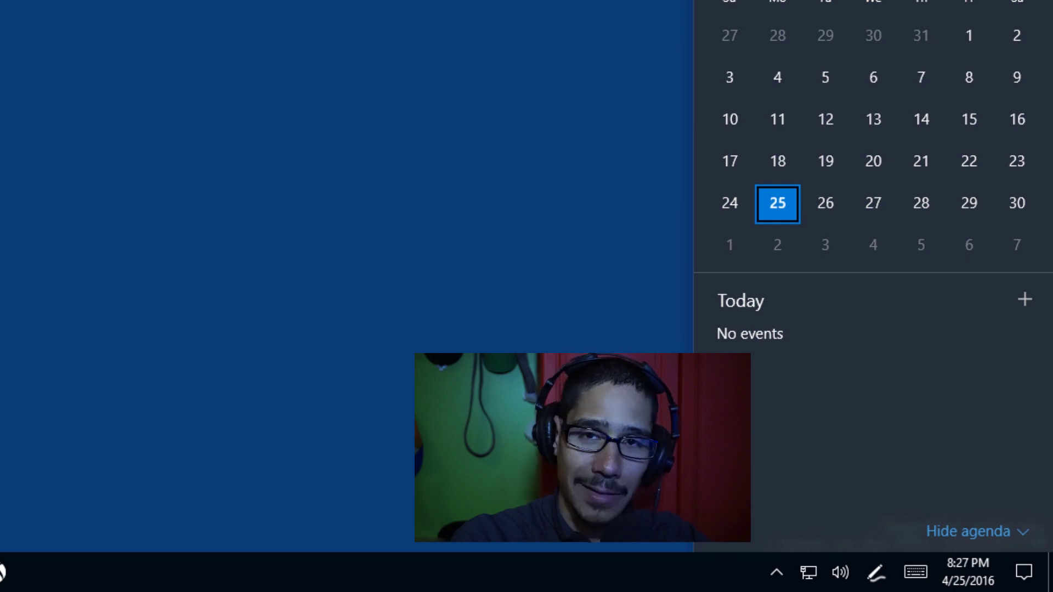
Close the calendar flyout and open Mail from the Start menu's app list
{"action": "key", "text": "Escape"}
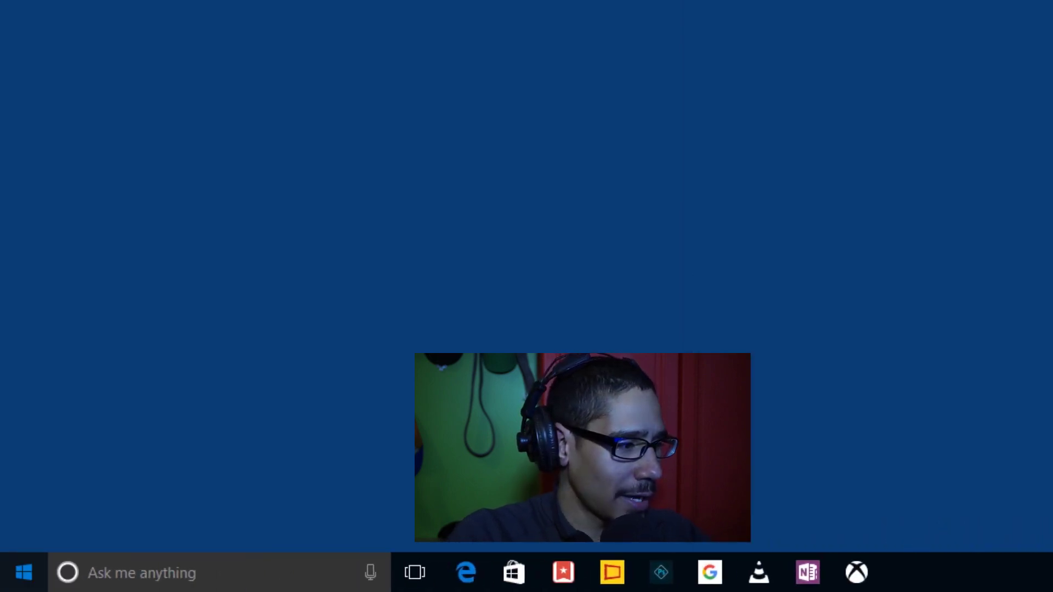
{"action": "key", "text": "super"}
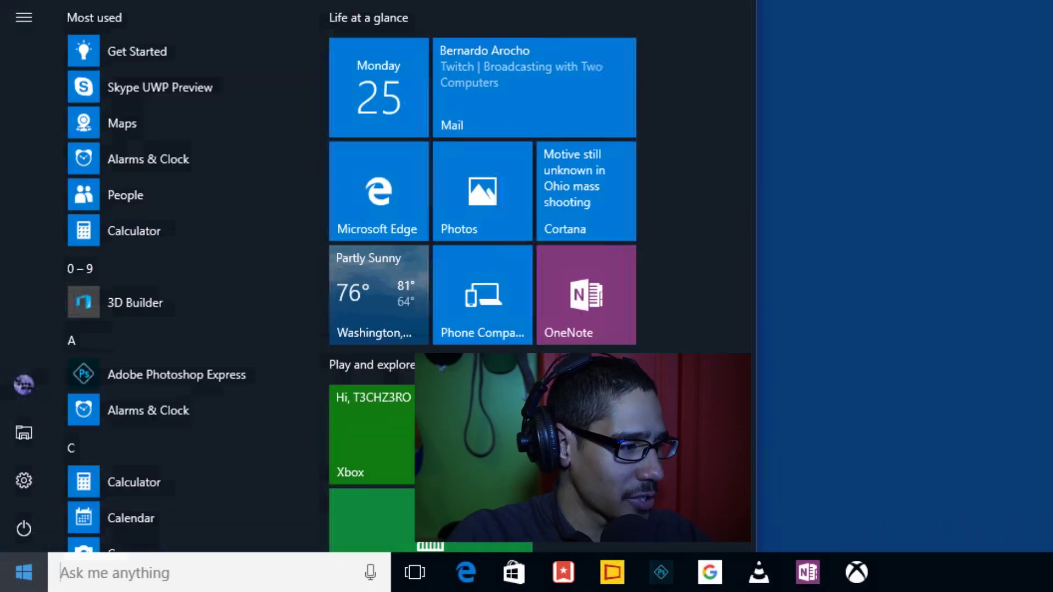
{"action": "scroll", "coordinate": [186, 274], "scroll_direction": "down", "scroll_amount": 15}
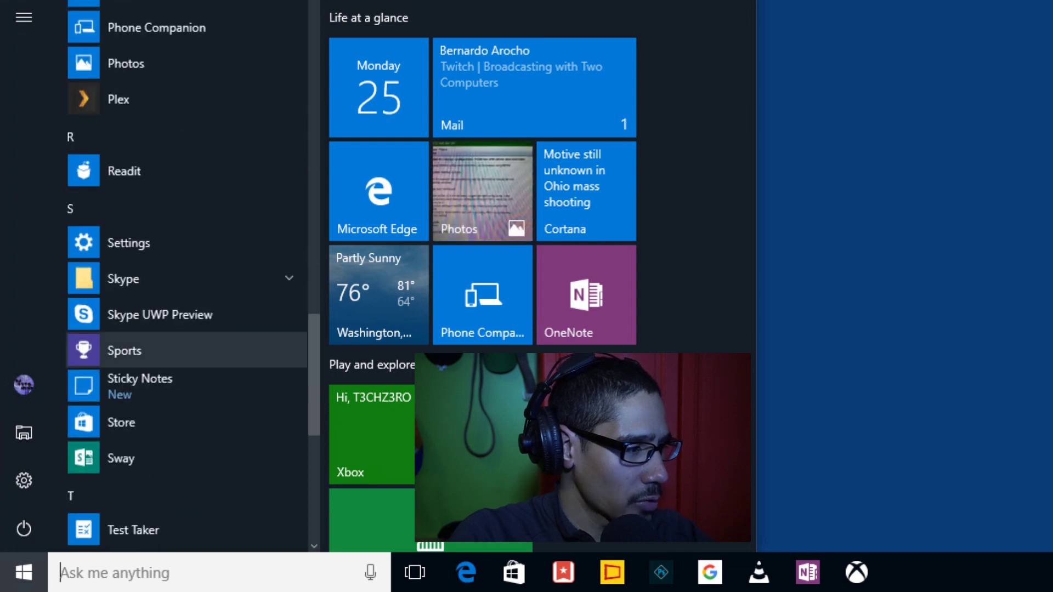
{"action": "scroll", "coordinate": [186, 351], "scroll_direction": "up", "scroll_amount": 10}
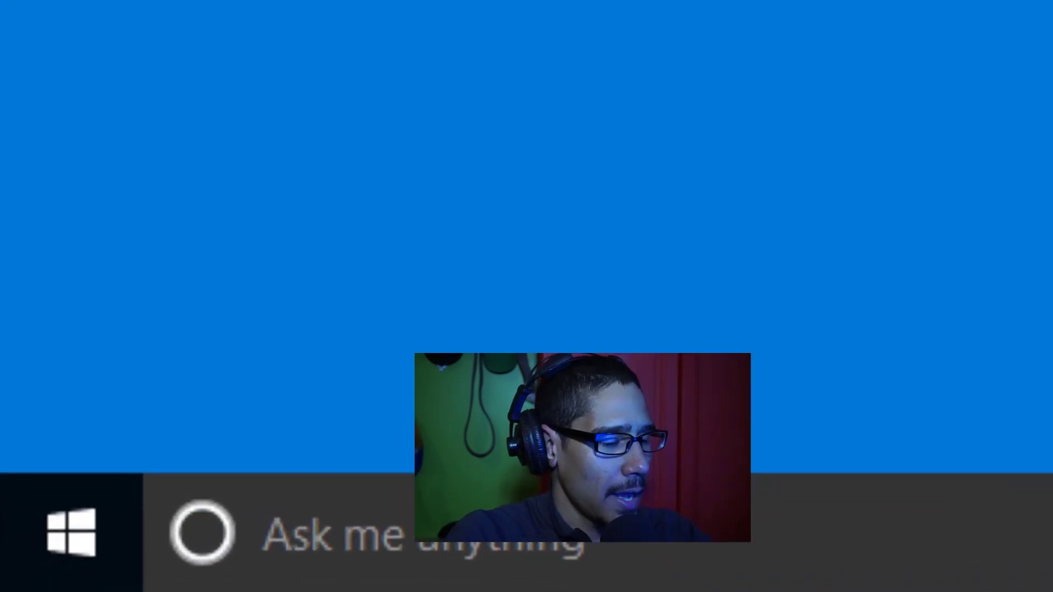
{"action": "key", "text": "super"}
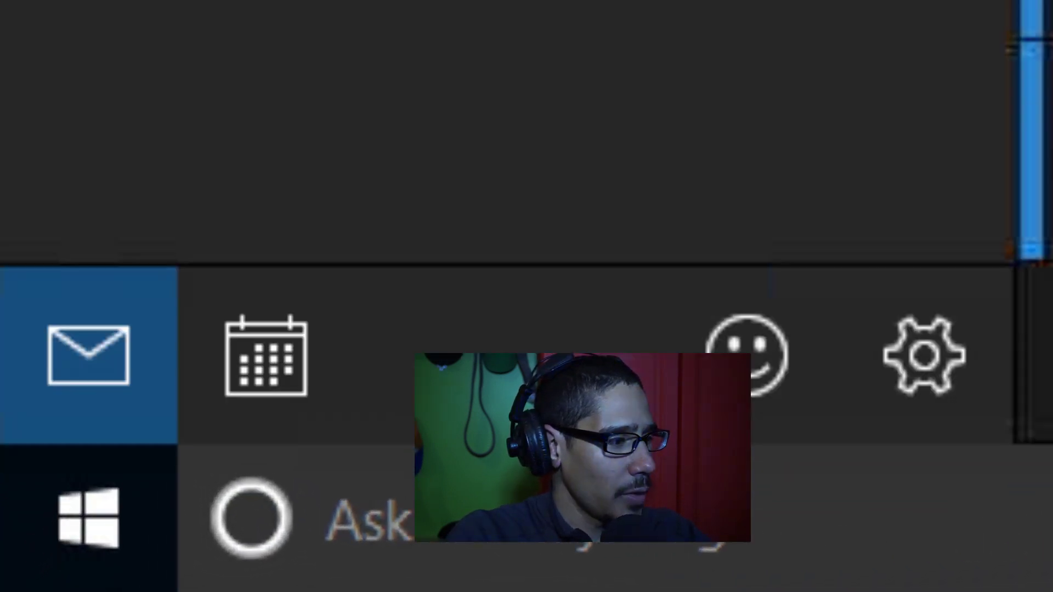
Switch from Mail to the calendar and save a new event named "youtube" on April 25, 2016
{"action": "left_click", "coordinate": [266, 355]}
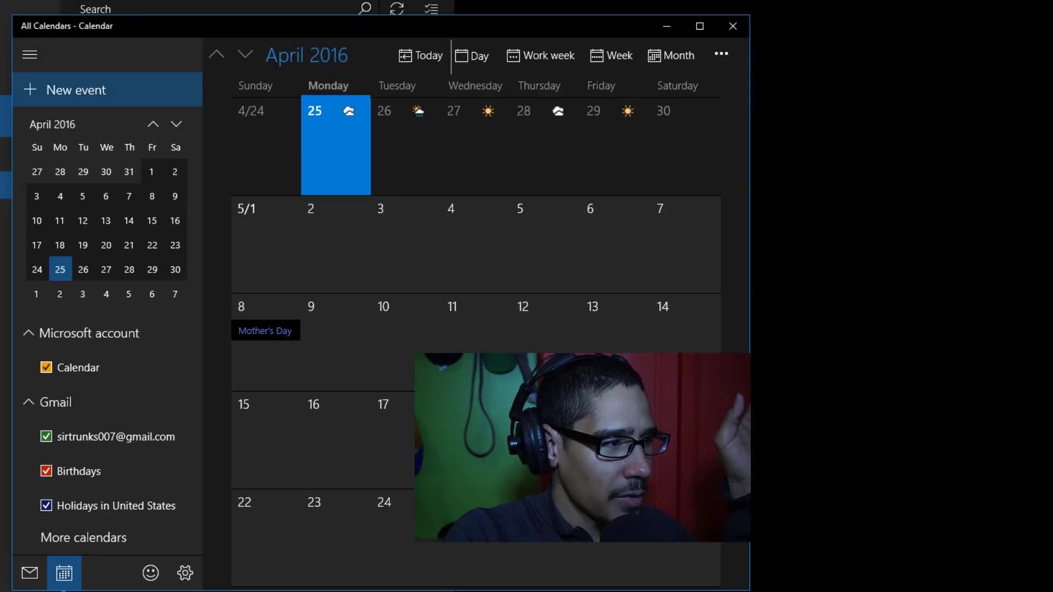
{"action": "left_click", "coordinate": [87, 90]}
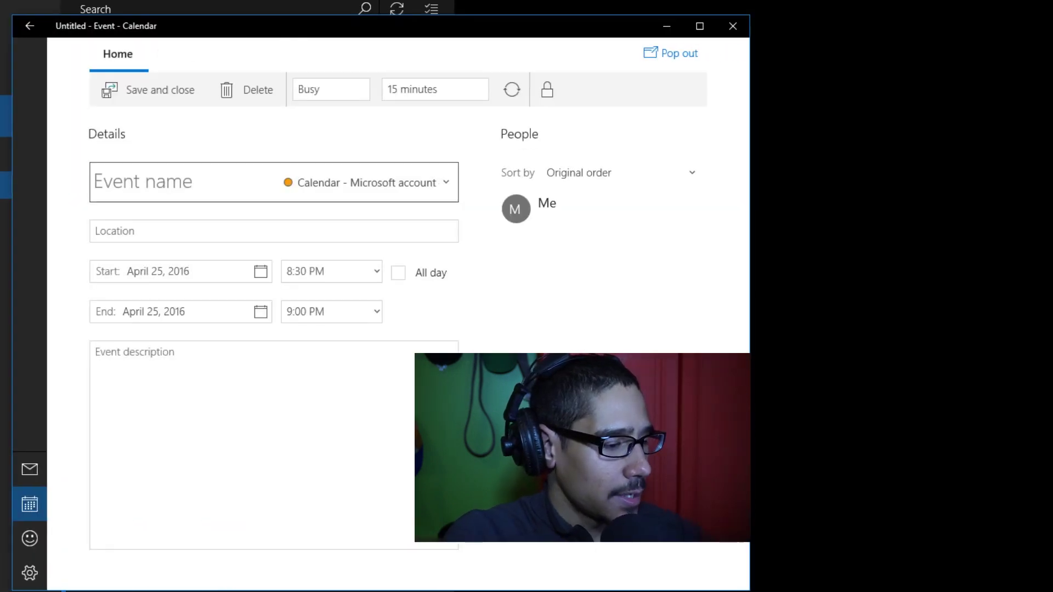
{"action": "type", "text": "youtube"}
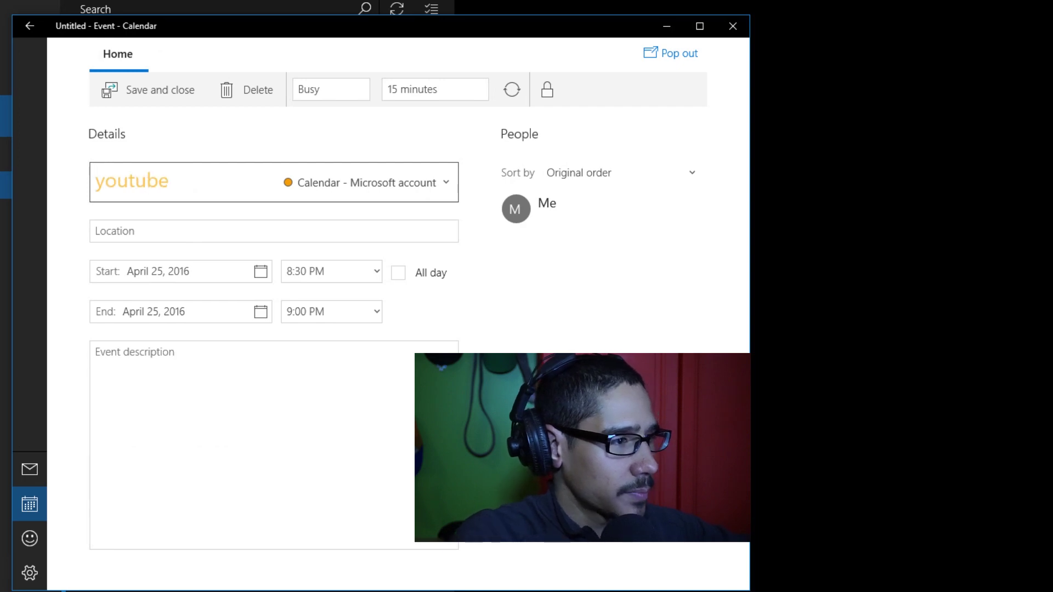
{"action": "key", "text": "ctrl+s"}
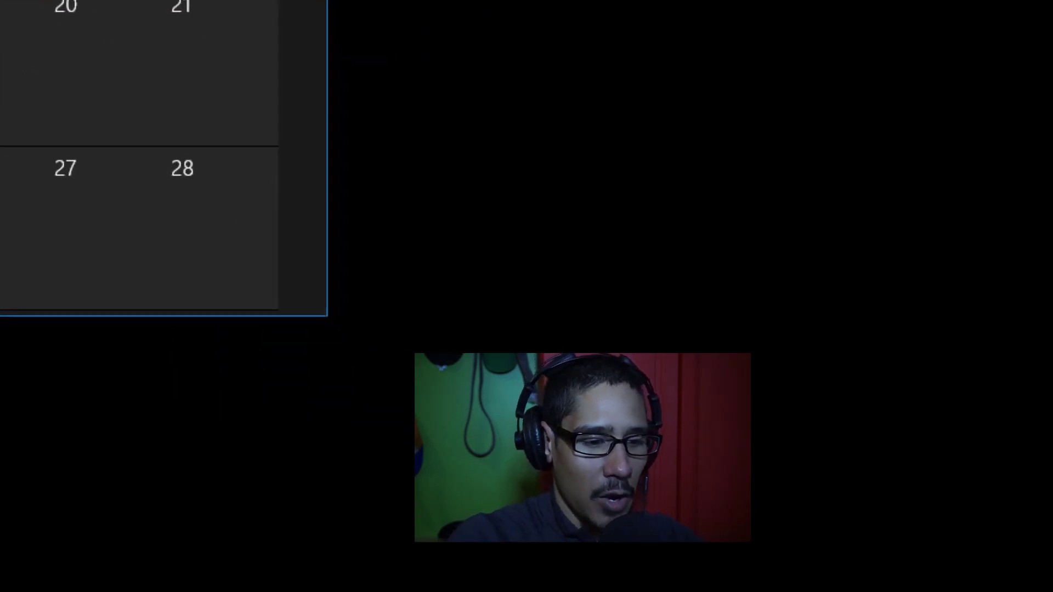
Show today's agenda in the taskbar clock's calendar flyout and use its option for adding an event
{"action": "left_click", "coordinate": [903, 556]}
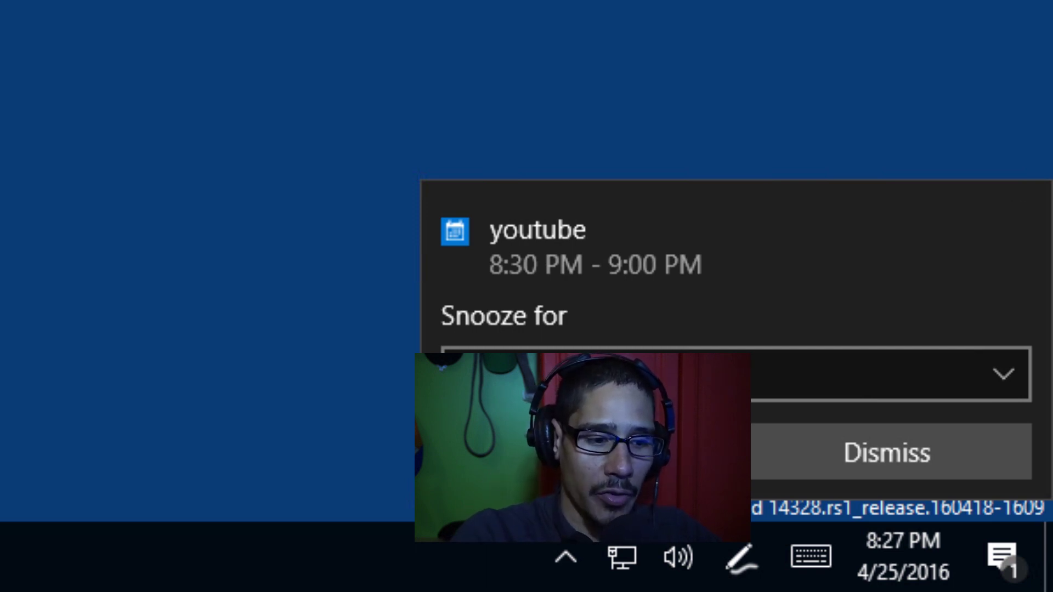
{"action": "left_click", "coordinate": [903, 556]}
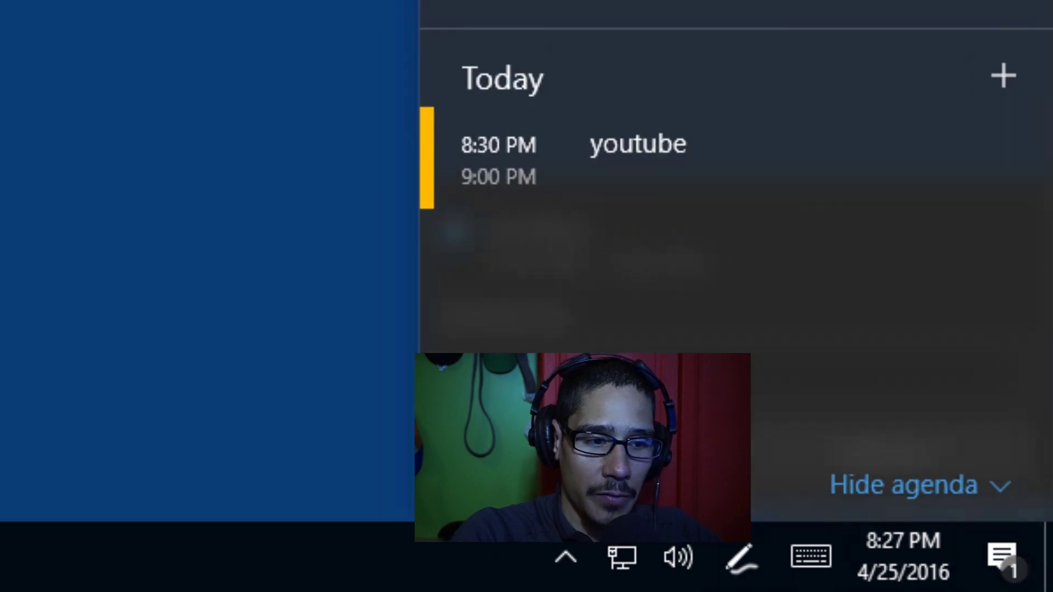
{"action": "left_click", "coordinate": [1003, 76]}
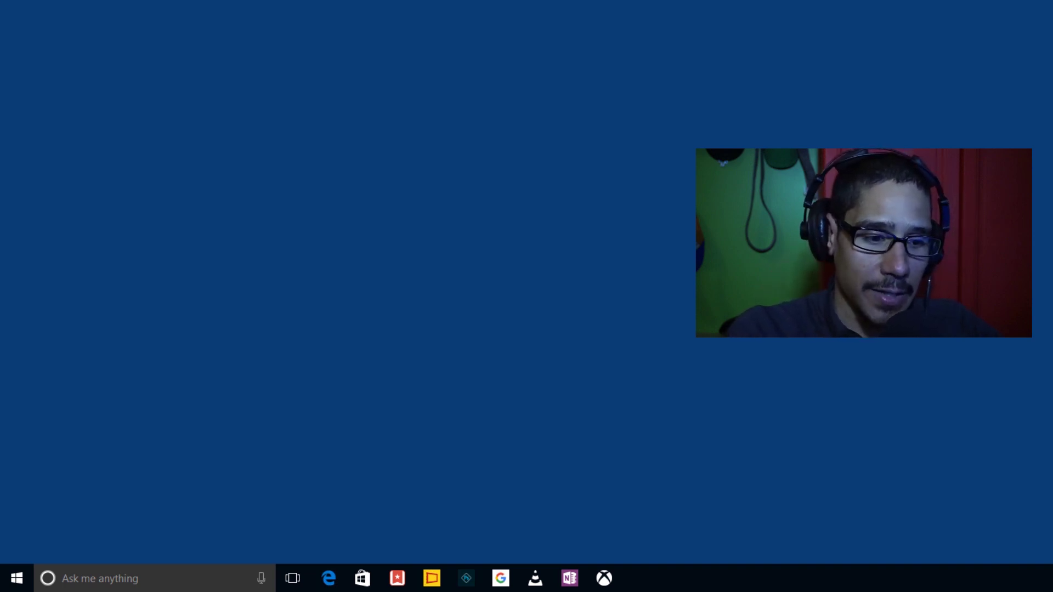
Open all settings from the action center and check the settings shortcut in the Start menu
{"action": "left_click", "coordinate": [1013, 565]}
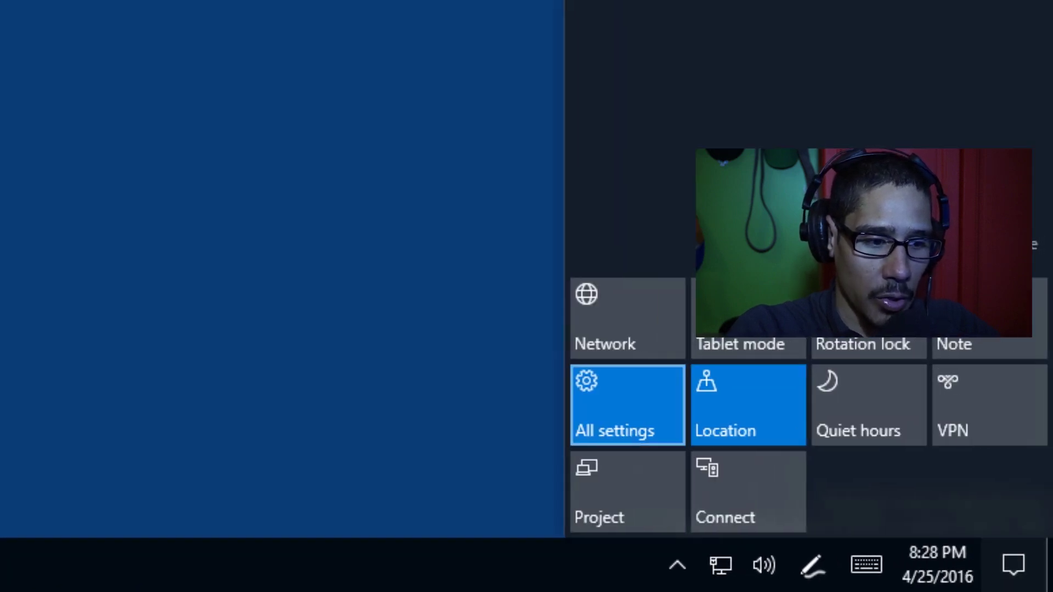
{"action": "key", "text": "Return"}
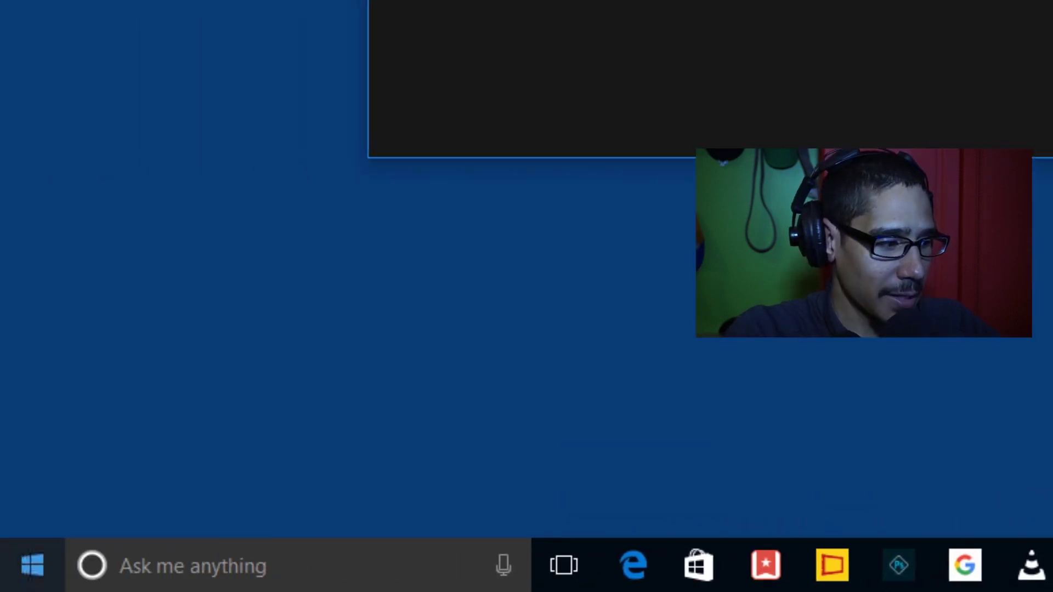
{"action": "key", "text": "super"}
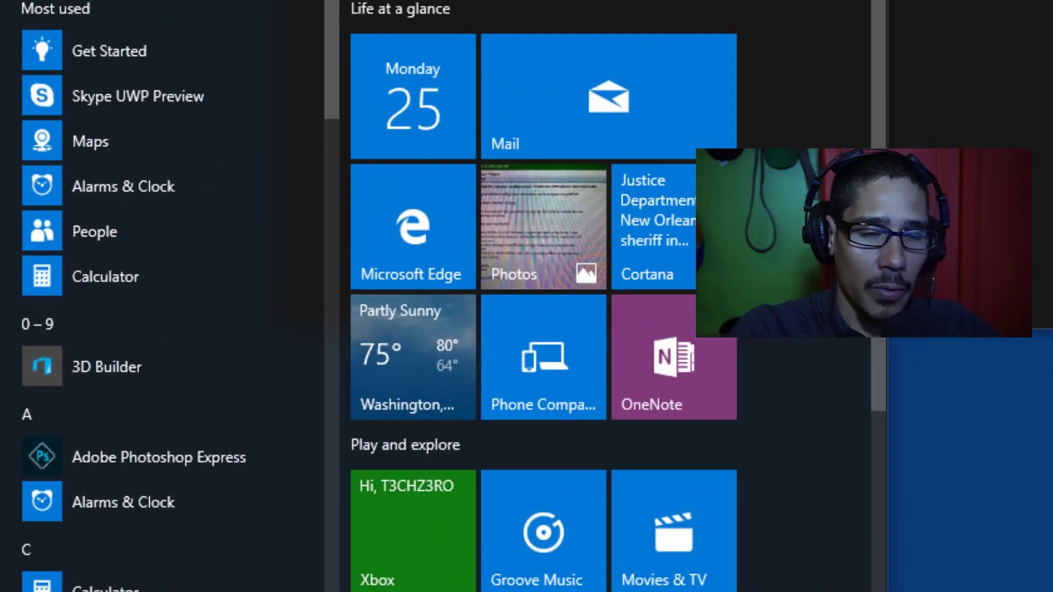
{"action": "key", "text": "super"}
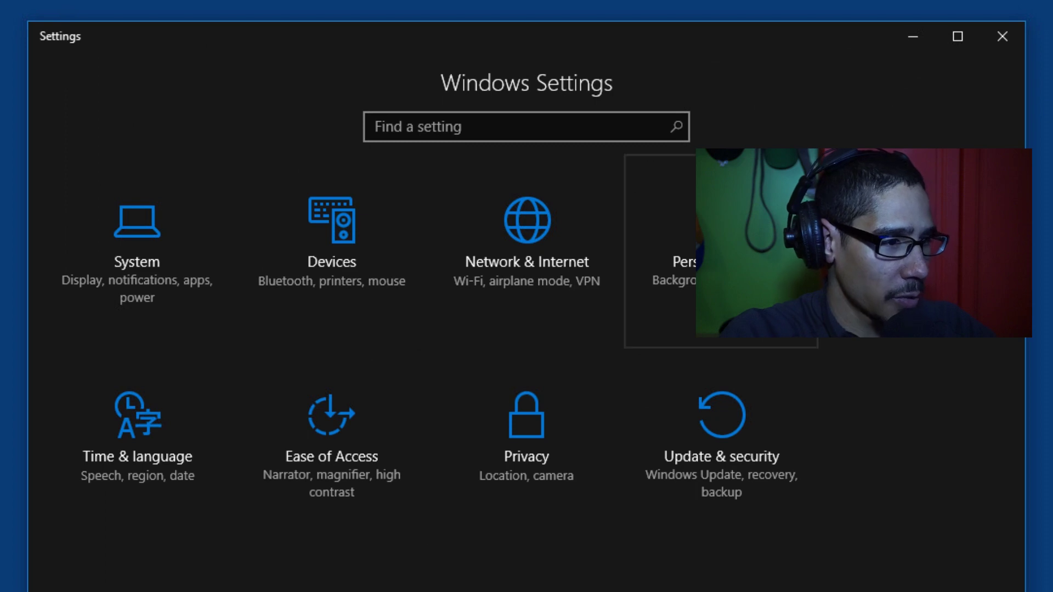
Open the Taskbar page of the Personalization settings and review its options, including notification area and multiple displays
{"action": "left_click", "coordinate": [713, 246]}
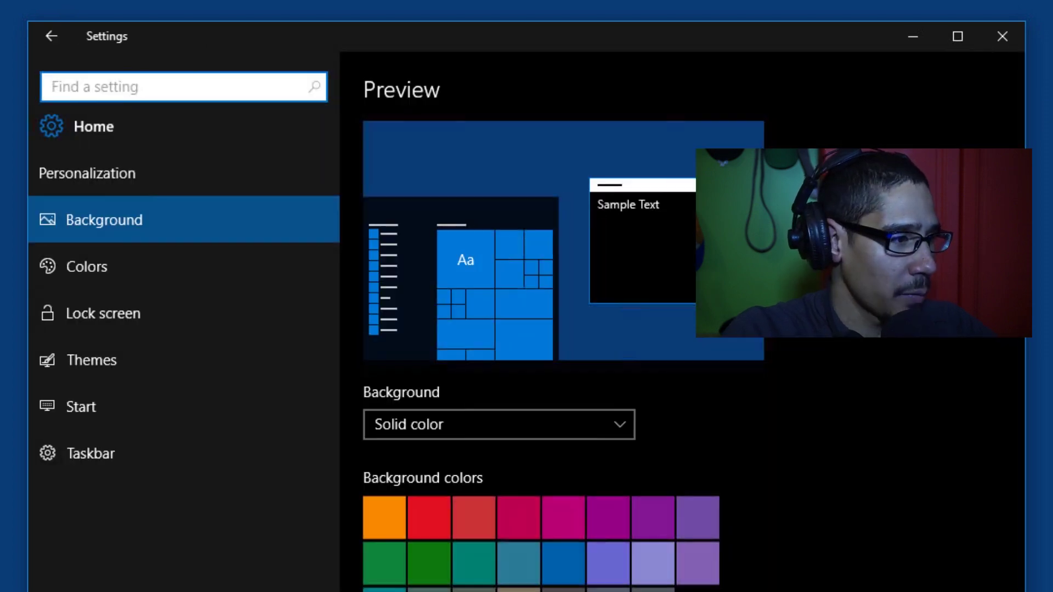
{"action": "left_click", "coordinate": [91, 453]}
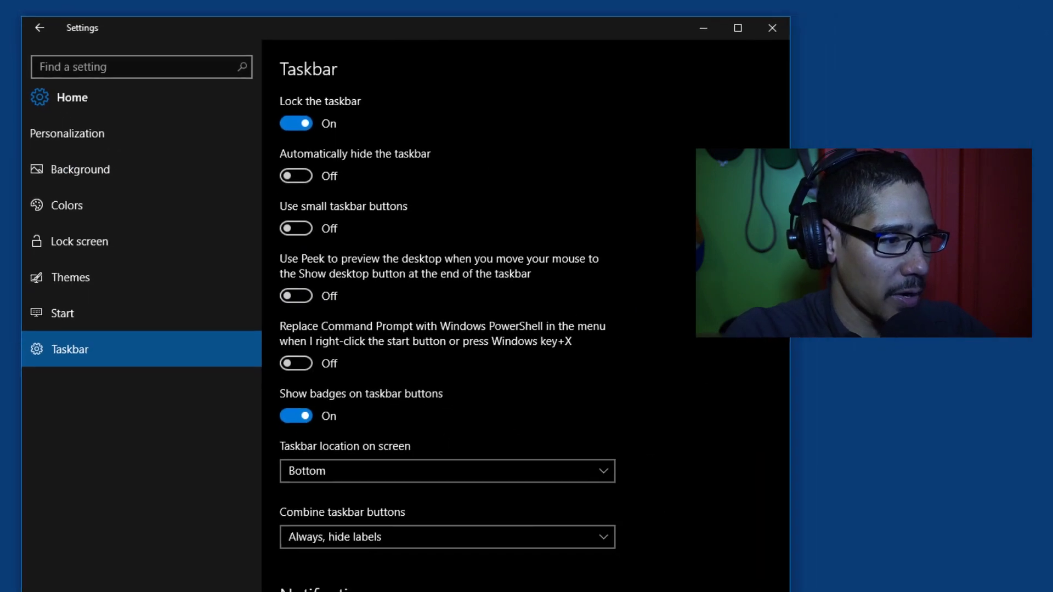
{"action": "scroll", "coordinate": [502, 307], "scroll_direction": "down", "scroll_amount": 7}
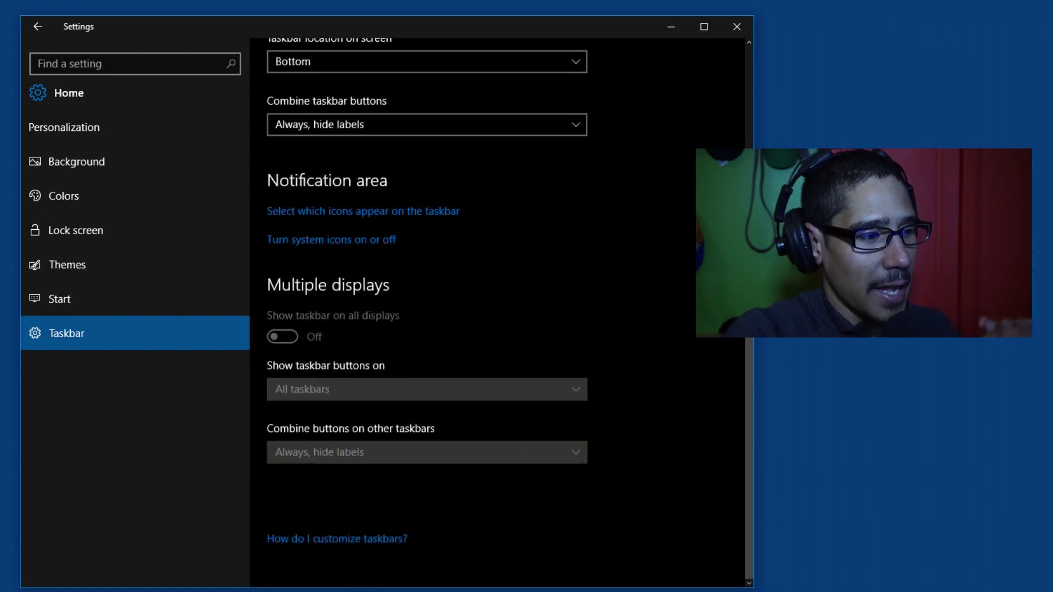
{"action": "scroll", "coordinate": [501, 307], "scroll_direction": "up", "scroll_amount": 7}
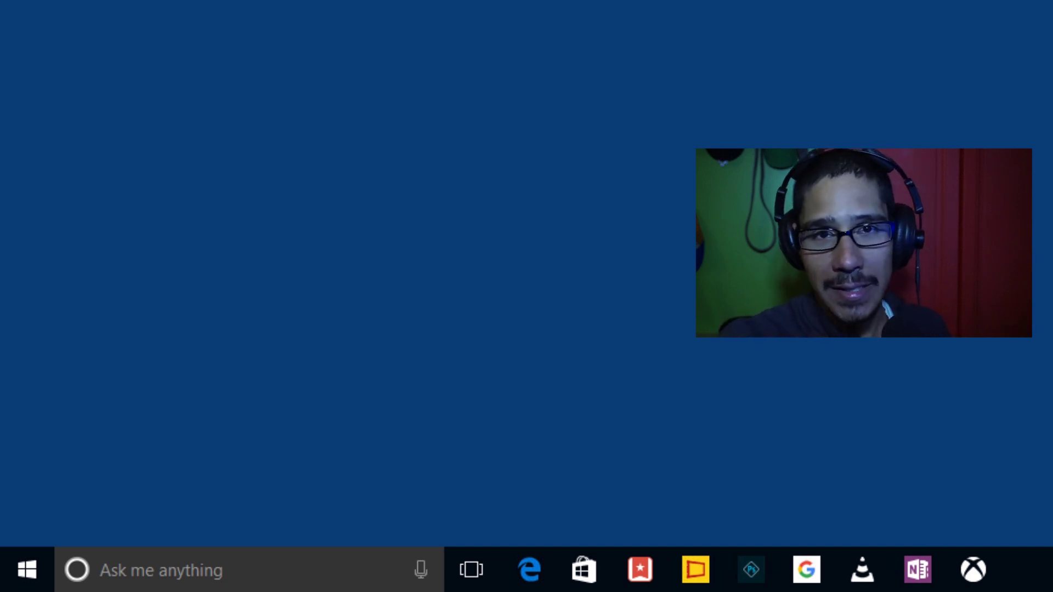
Expand the Windows System folder in the Start menu's app list and show the additional options for Command Prompt
{"action": "left_click", "coordinate": [27, 569]}
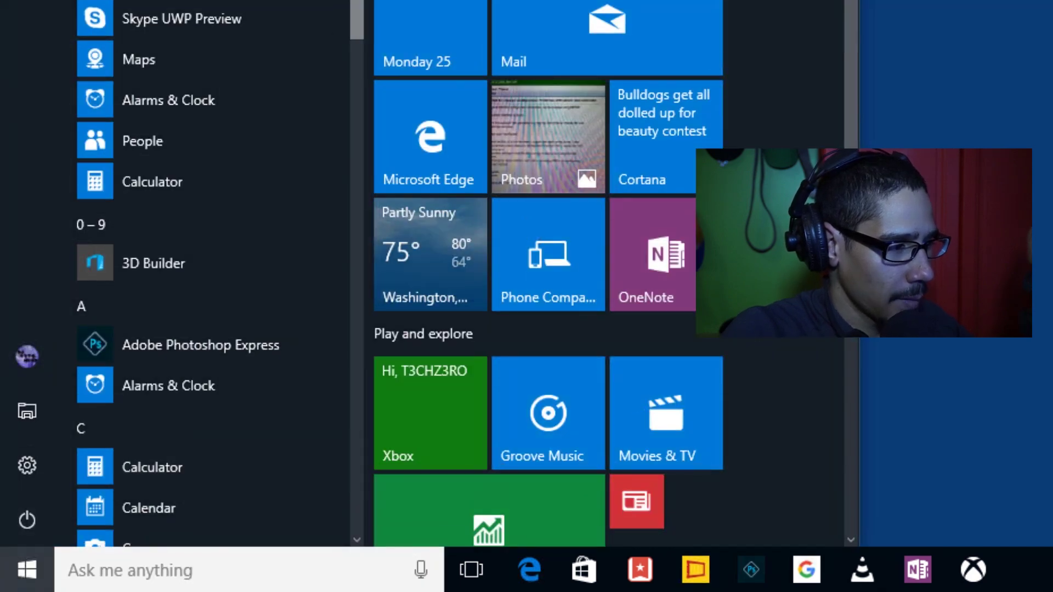
{"action": "scroll", "coordinate": [208, 274], "scroll_direction": "down", "scroll_amount": 15}
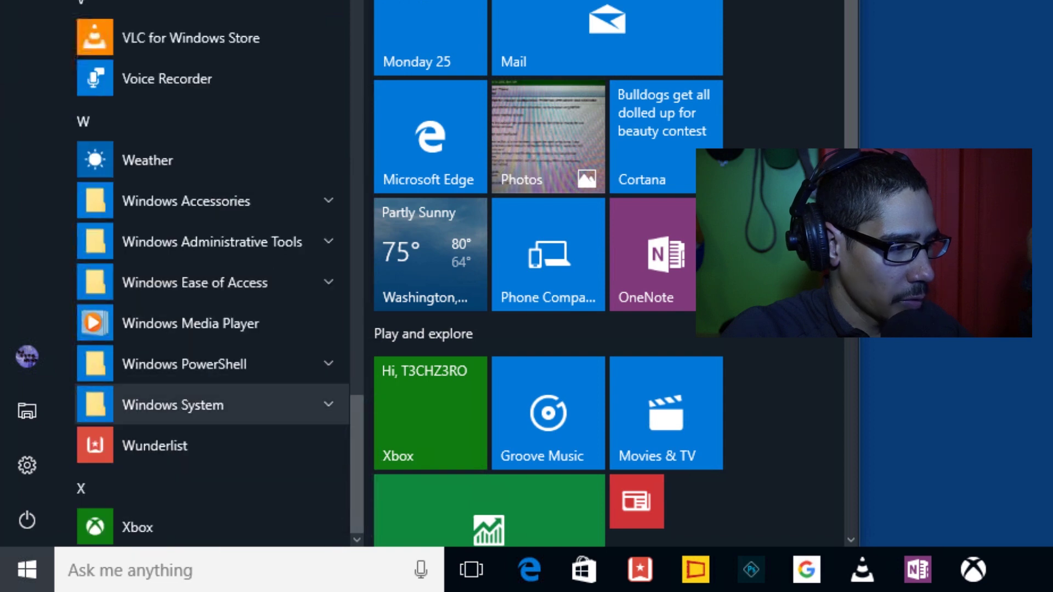
{"action": "left_click", "coordinate": [209, 405]}
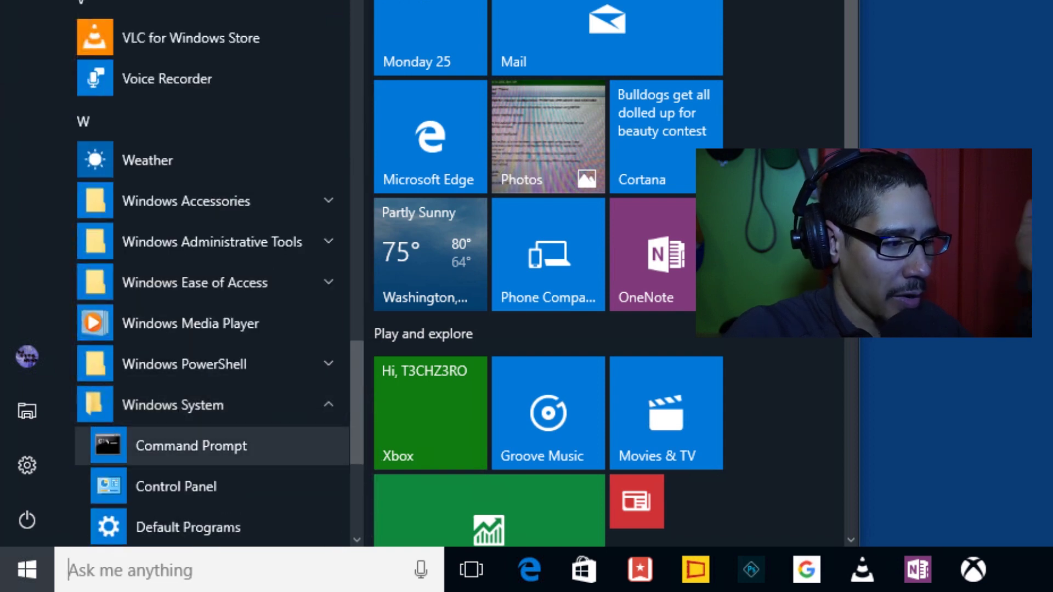
{"action": "right_click", "coordinate": [194, 444]}
{"action": "mouse_move", "coordinate": [307, 506]}
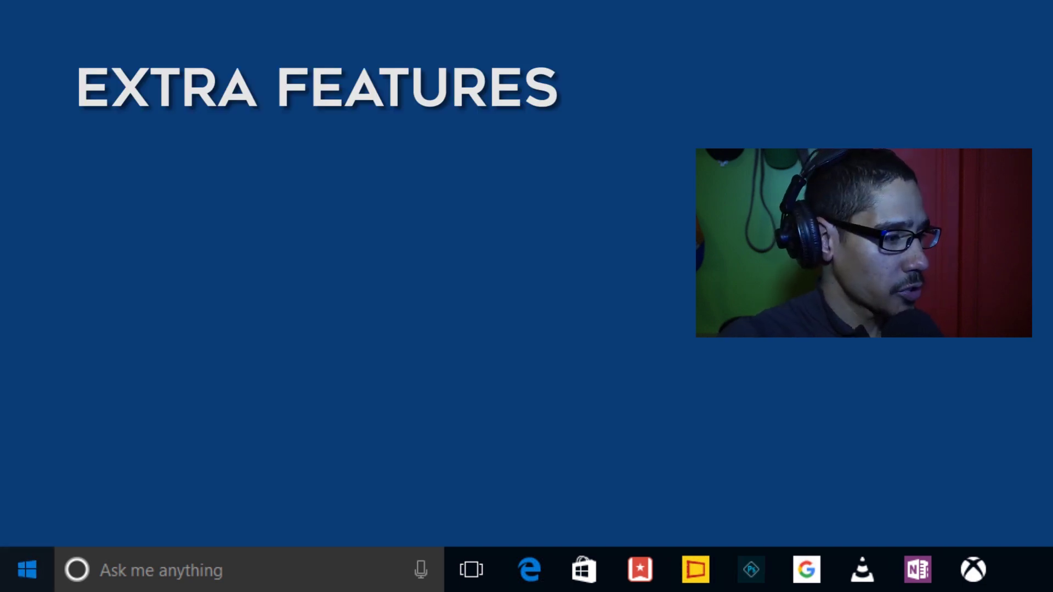
Open File Explorer, show the desktop, and preview the File Explorer window from the taskbar to examine its new icon
{"action": "left_click", "coordinate": [26, 569]}
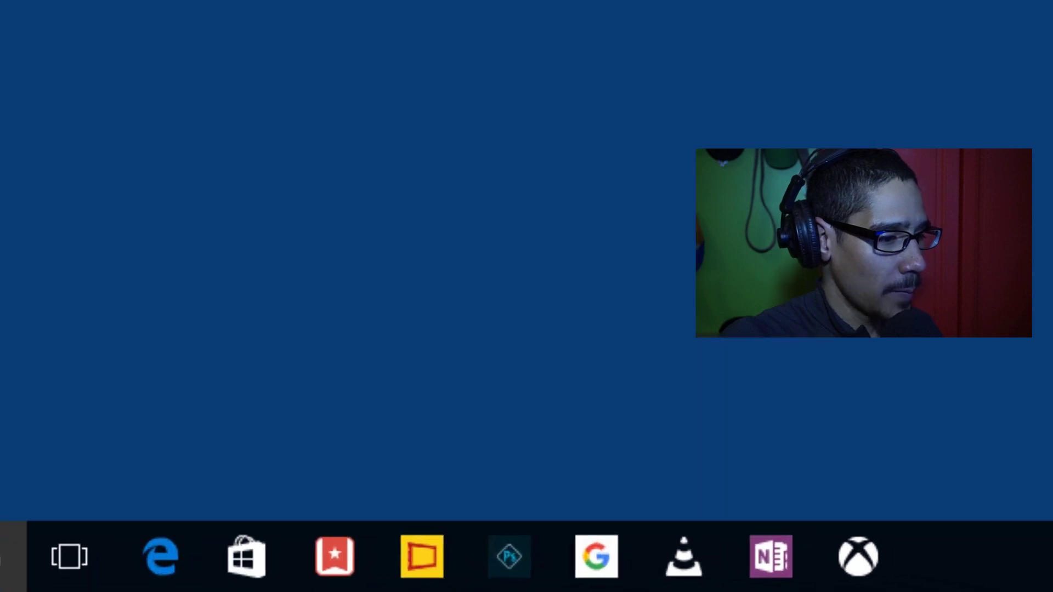
{"action": "key", "text": "super+e"}
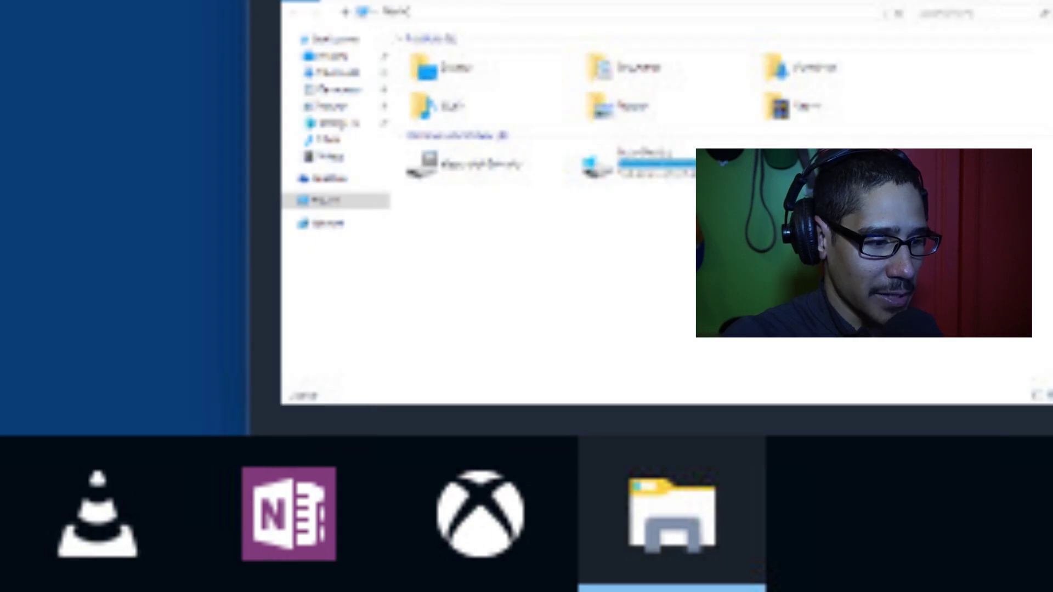
{"action": "key", "text": "super+d"}
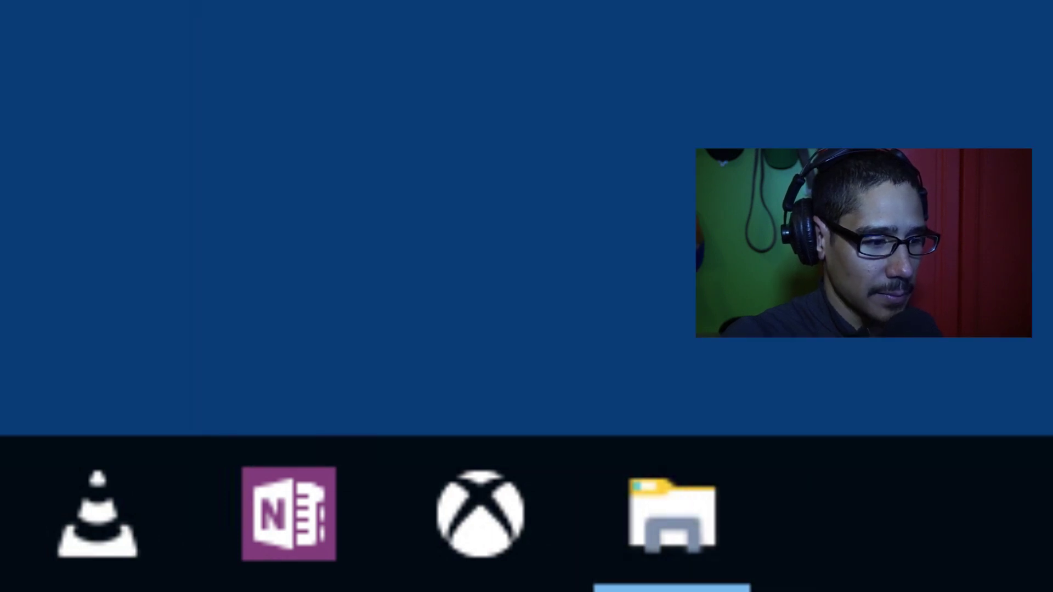
{"action": "mouse_move", "coordinate": [671, 514]}
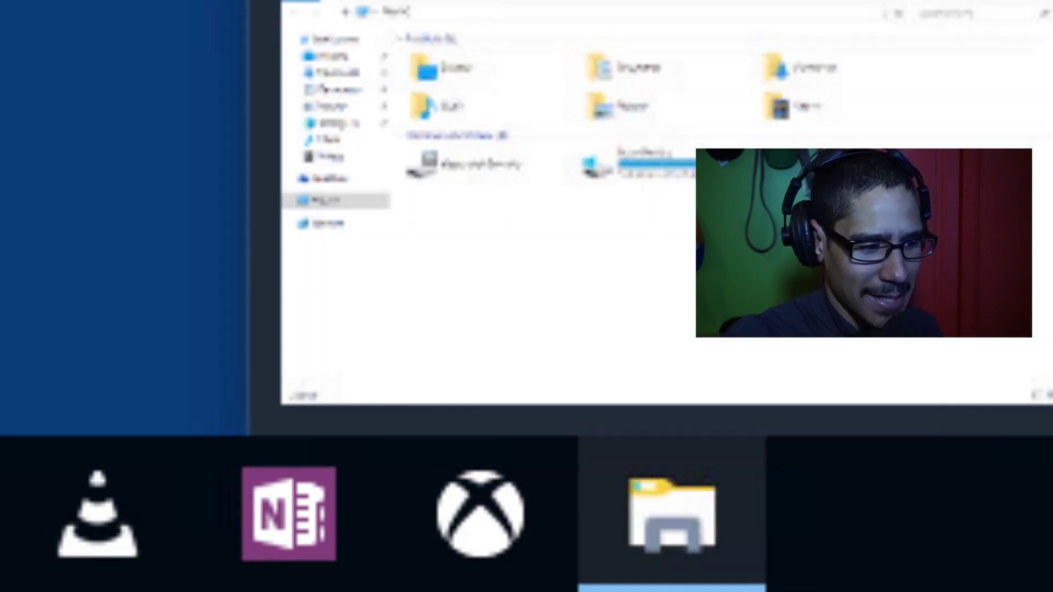
{"action": "left_click", "coordinate": [671, 516]}
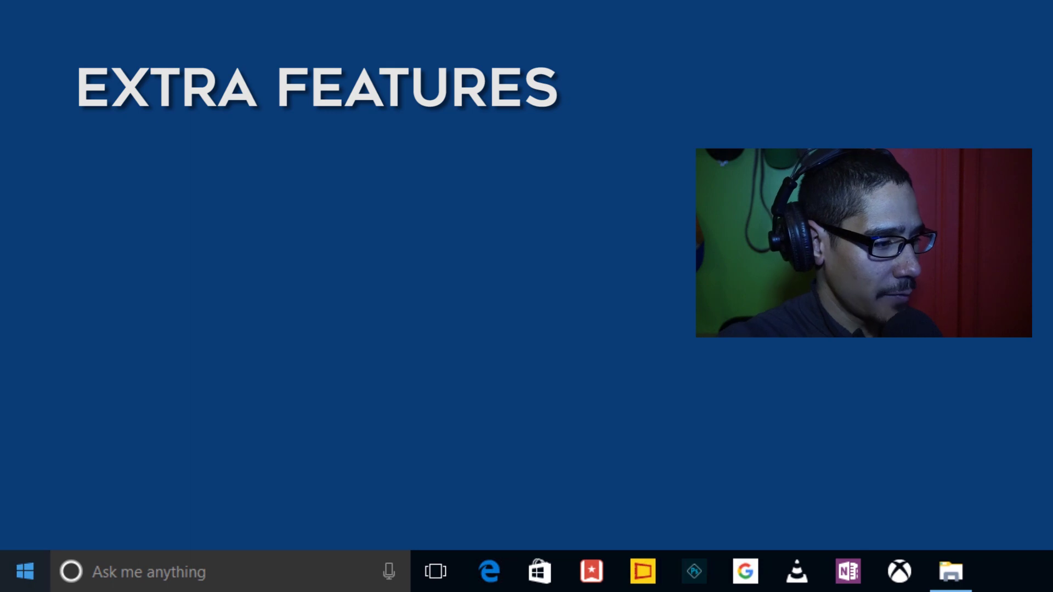
Open Settings from the Start menu and view the Update & security category followed by the System category
{"action": "left_click", "coordinate": [25, 571]}
{"action": "left_click", "coordinate": [25, 475]}
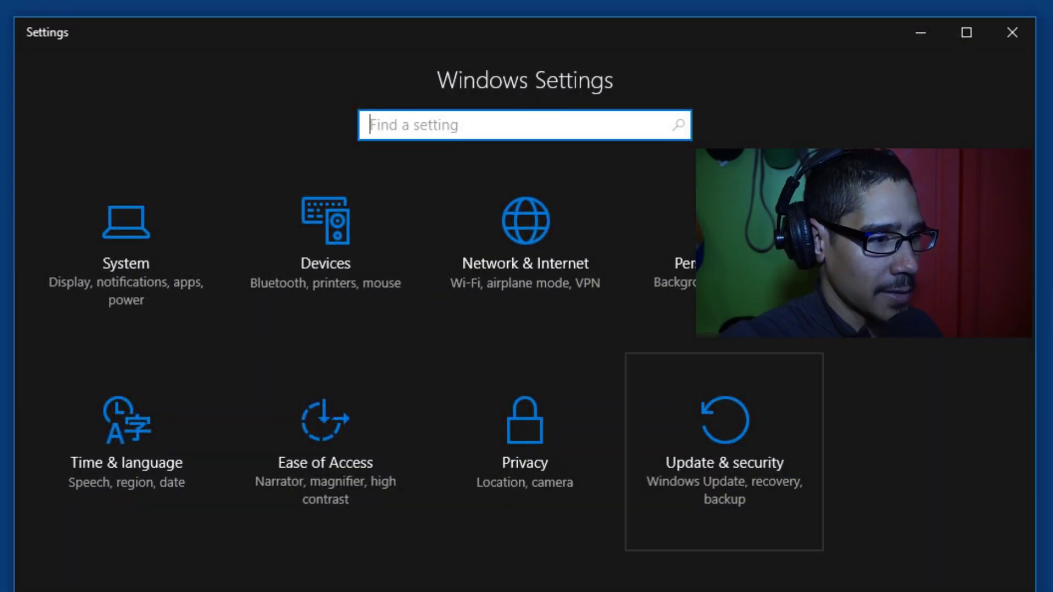
{"action": "left_click", "coordinate": [724, 438]}
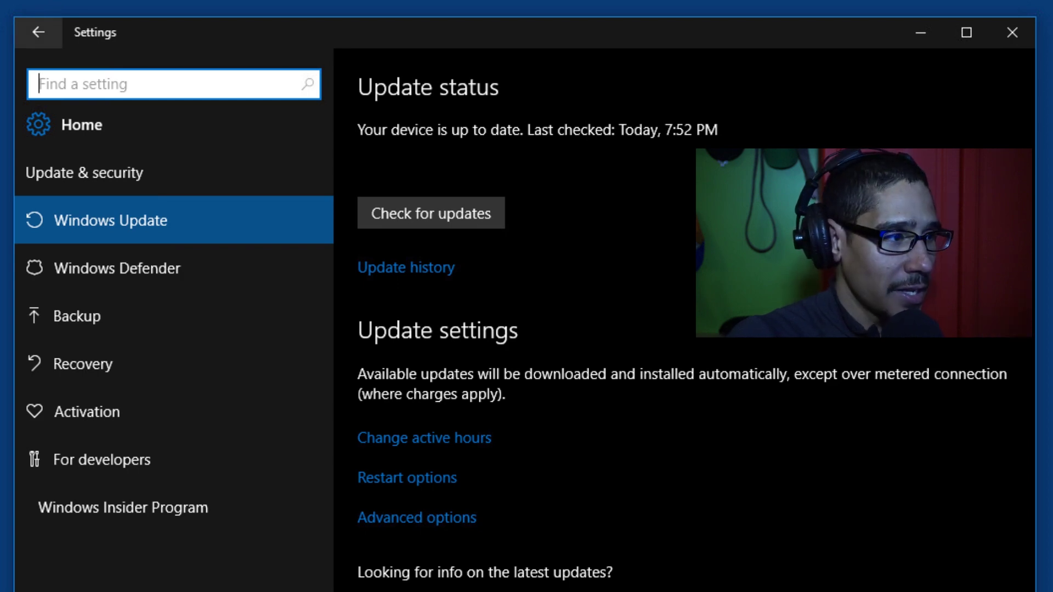
{"action": "left_click", "coordinate": [39, 33]}
{"action": "left_click", "coordinate": [126, 251]}
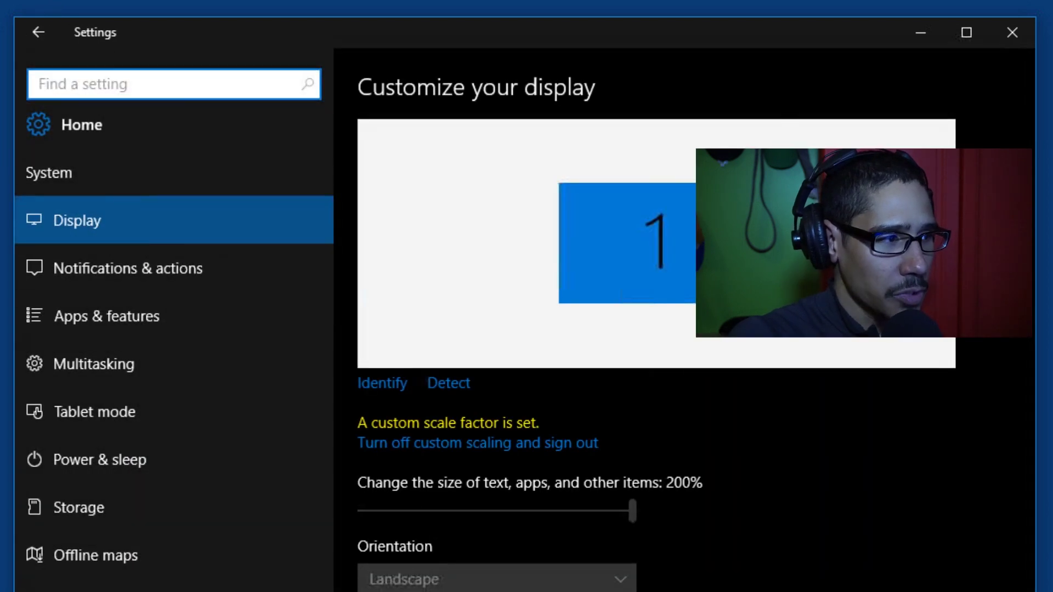
Search the settings for "task" and open the Taskbar settings page from the suggestions
{"action": "type", "text": "task"}
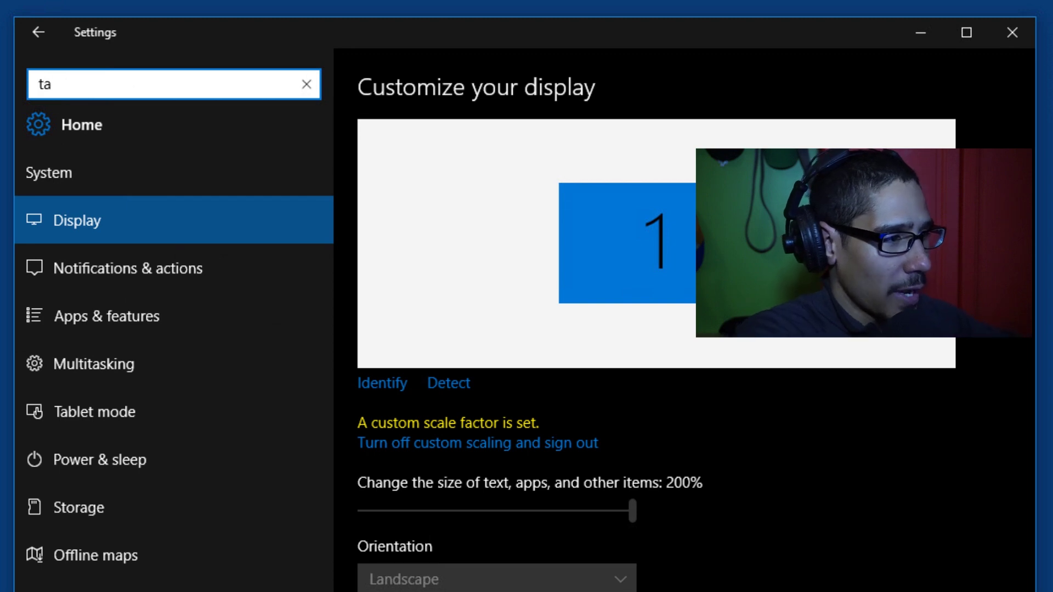
{"action": "key", "text": "Down"}
{"action": "key", "text": "Down"}
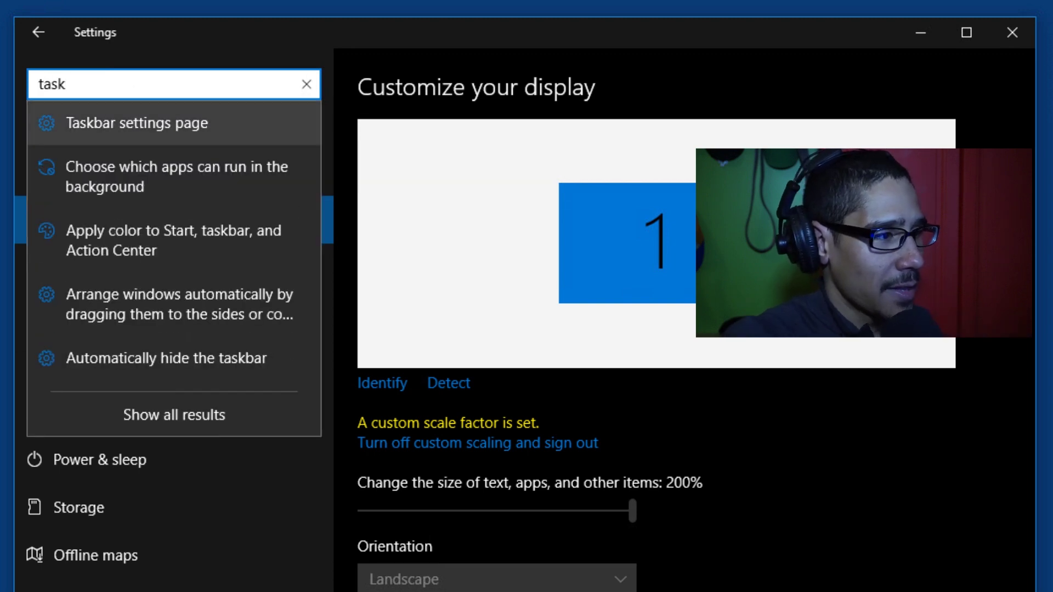
{"action": "key", "text": "Up"}
{"action": "key", "text": "Return"}
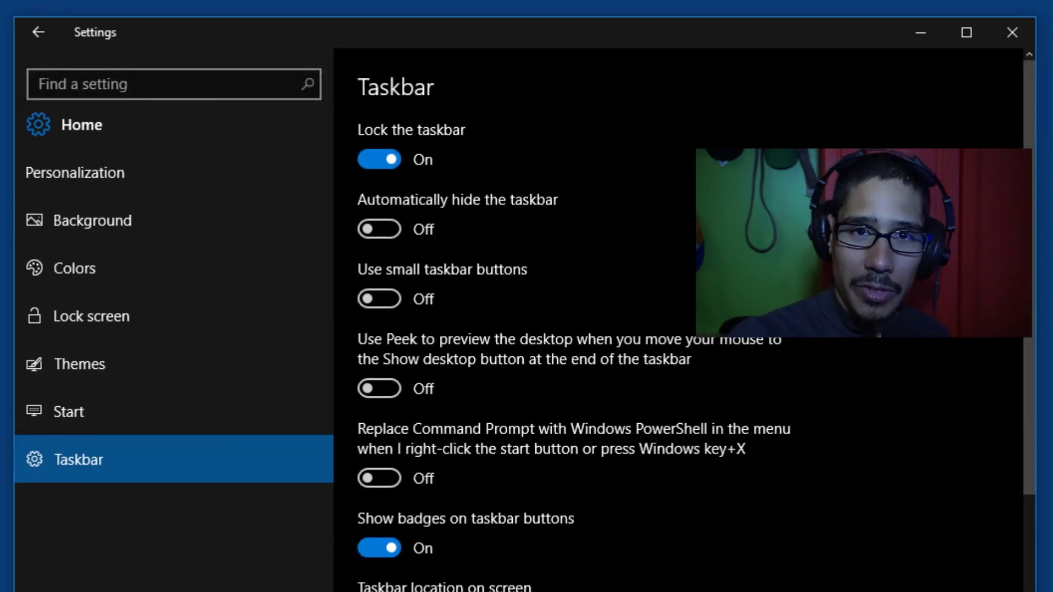